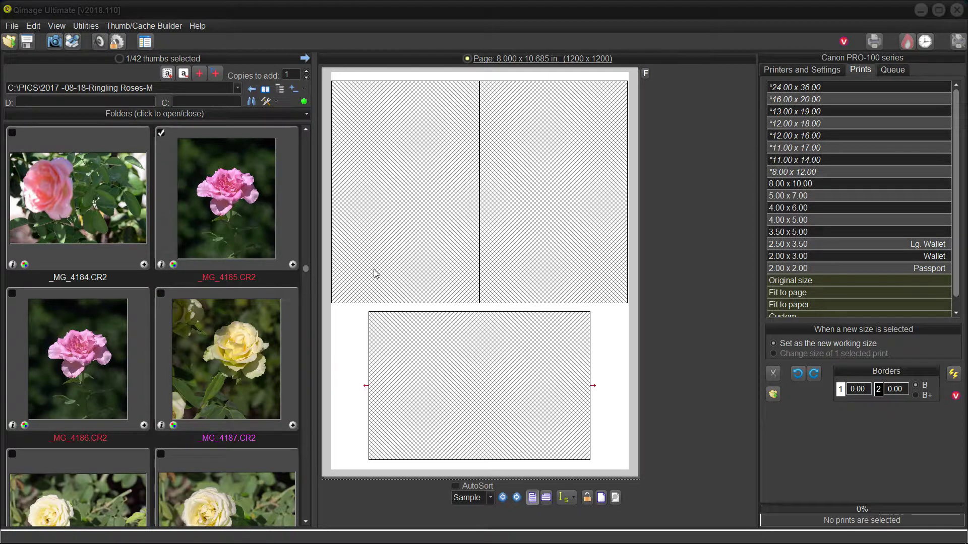
Step: Add _MG_4185.CR2 to the page at 4.00 x 6.00 and review its crop in the image editor
click(292, 265)
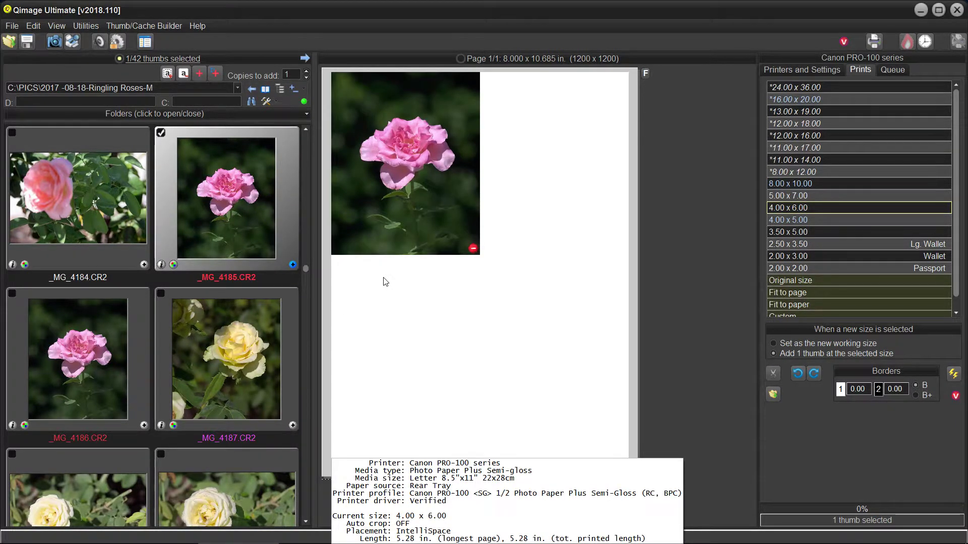
mouse_move(408, 196)
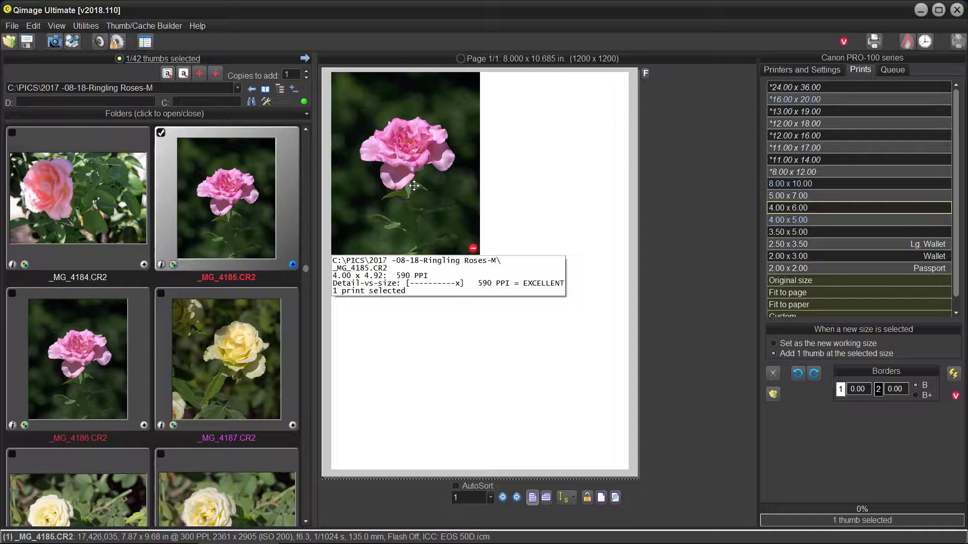
click(415, 186)
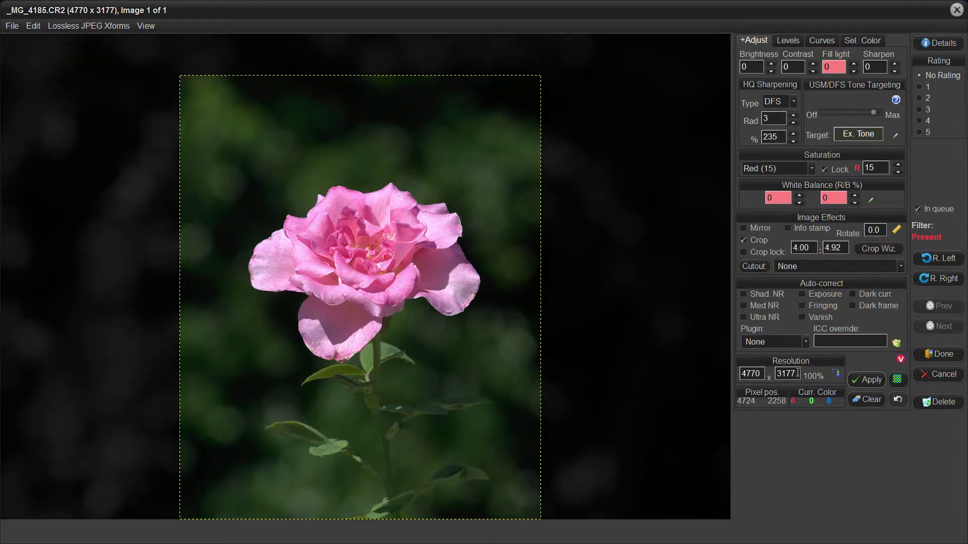
click(922, 356)
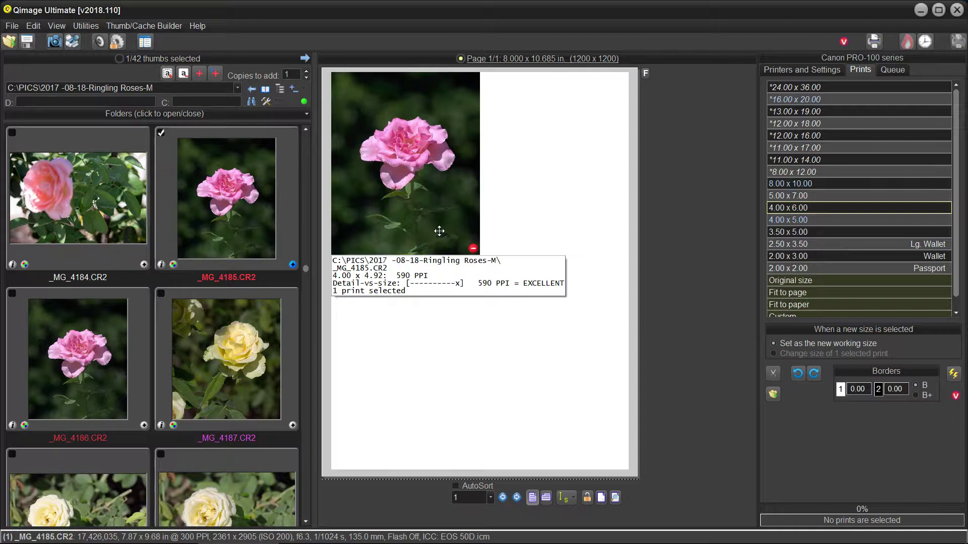
Step: Turn on auto crop with the 4.00 x 6.00 rose print selected, and remove that print from the page
click(428, 190)
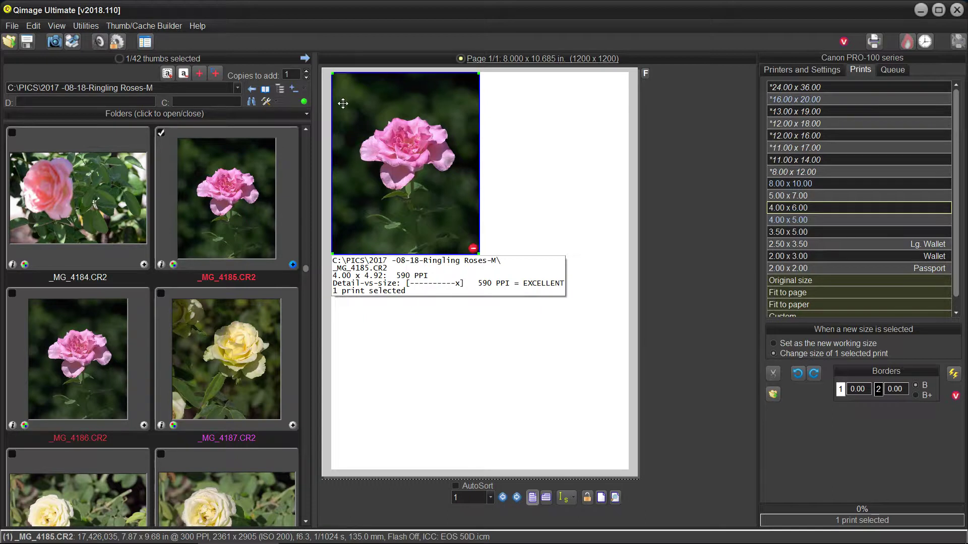
click(773, 373)
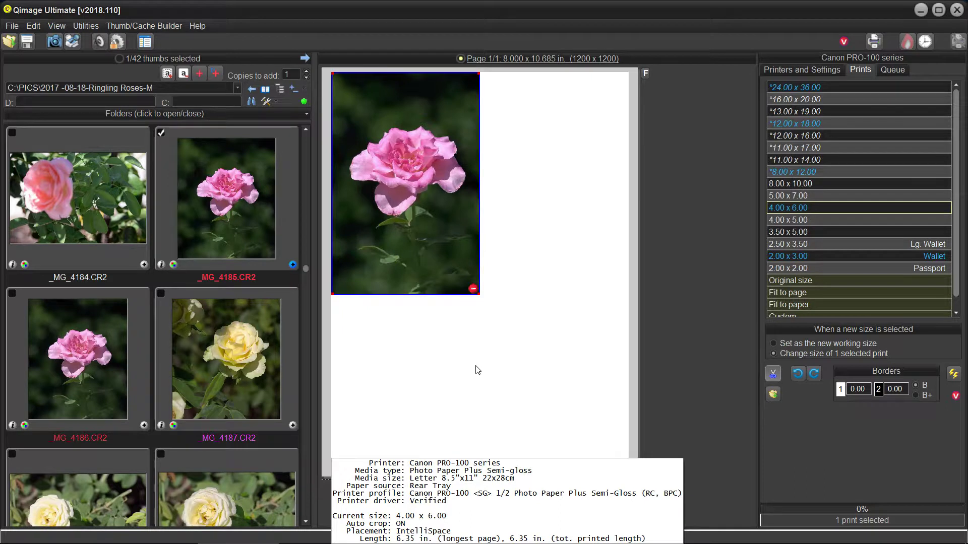
click(473, 289)
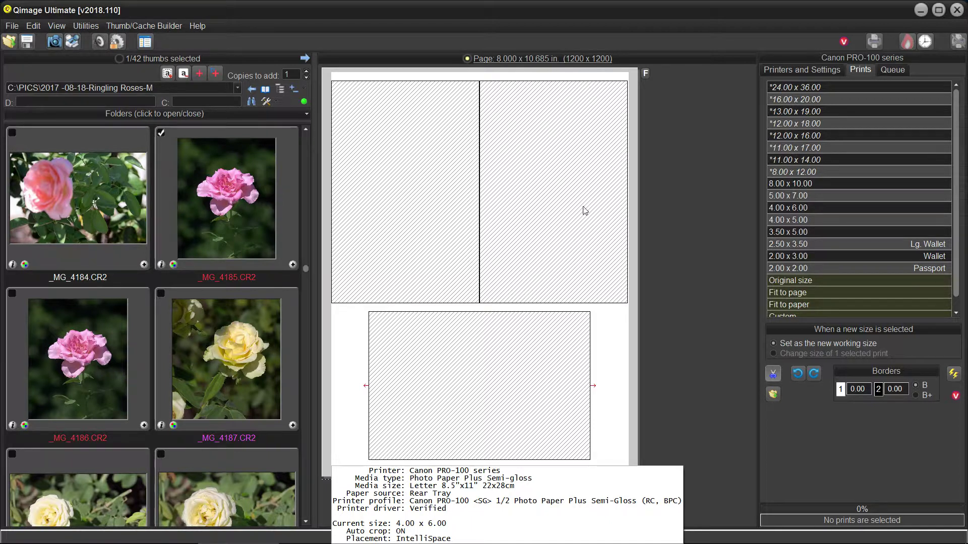
Step: Set the working print size to 8.00 x 10.00 and lock the current settings as the startup settings
click(816, 184)
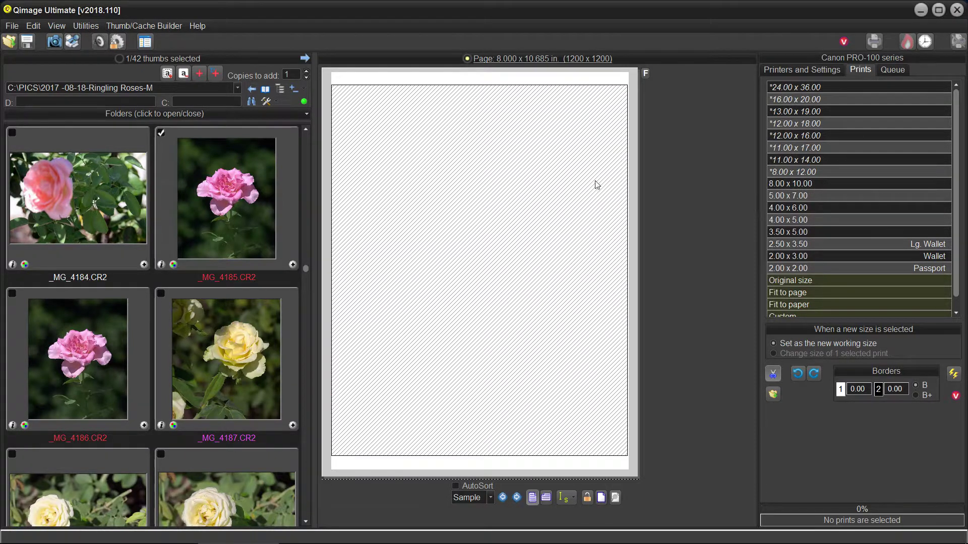
click(117, 43)
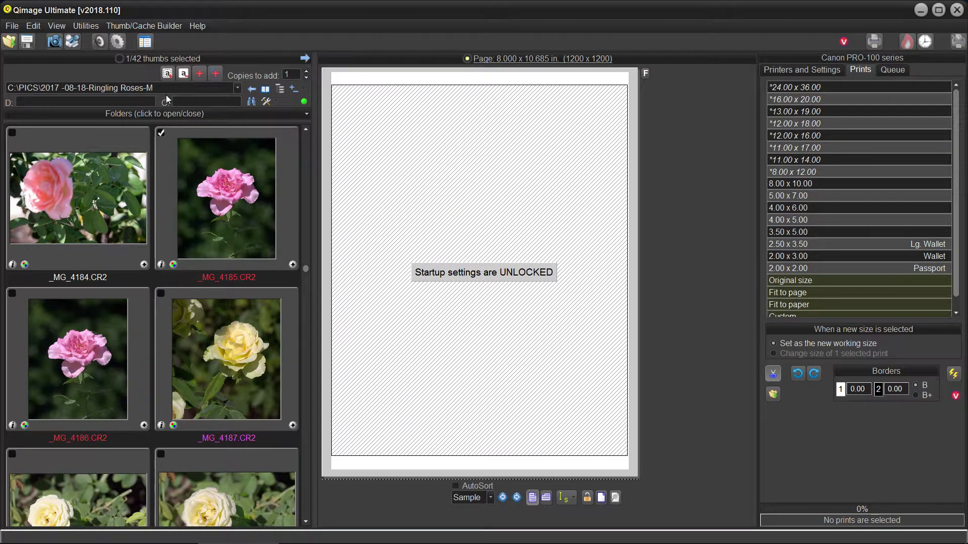
click(121, 43)
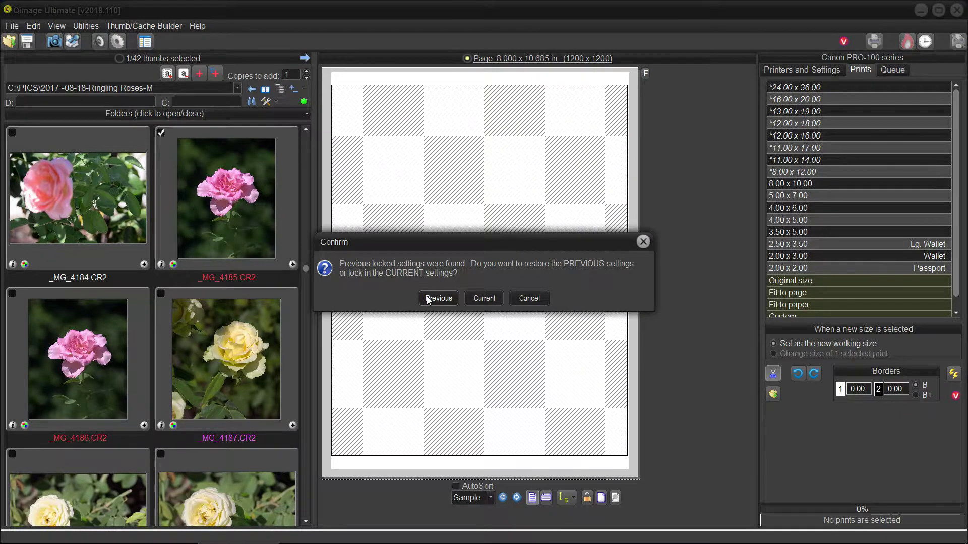
click(479, 298)
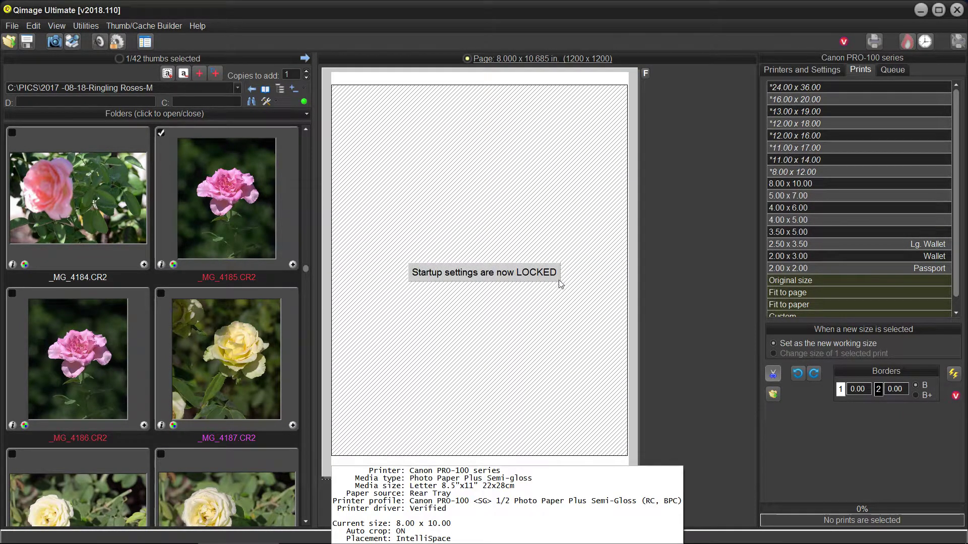
Step: Add the pink rose image _MG_4185.CR2 to the empty page at the 8.00 x 10.00 size
mouse_move(566, 256)
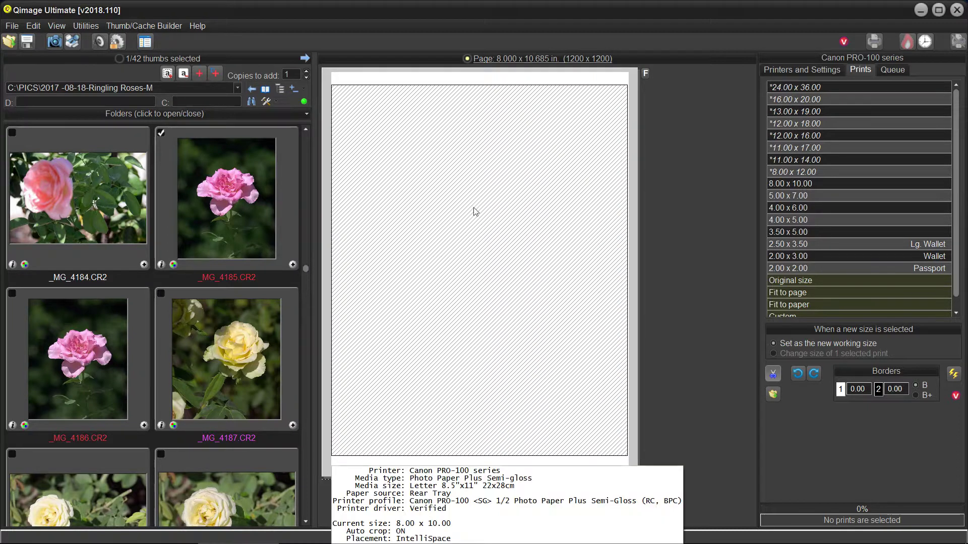
click(293, 264)
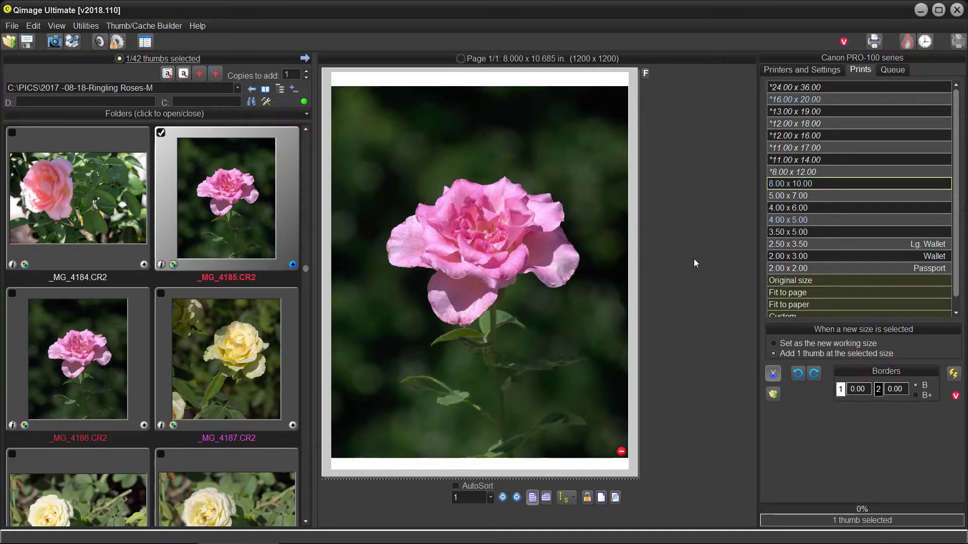
Step: Configure the print job for the Canon PRO-100 series printer with Photo Paper Plus Semi-gloss media in Letter 8.5"x11" 22x28cm size
click(823, 69)
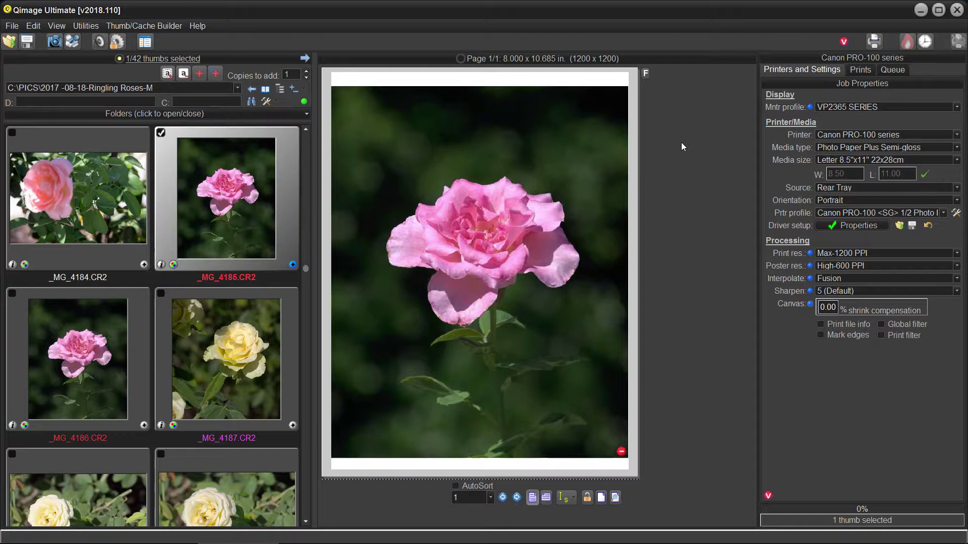
click(957, 135)
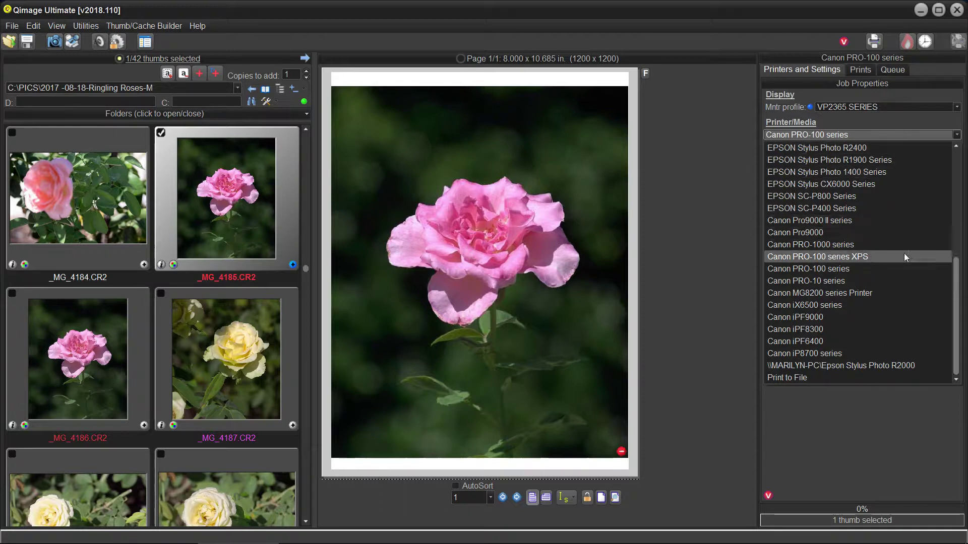
click(831, 268)
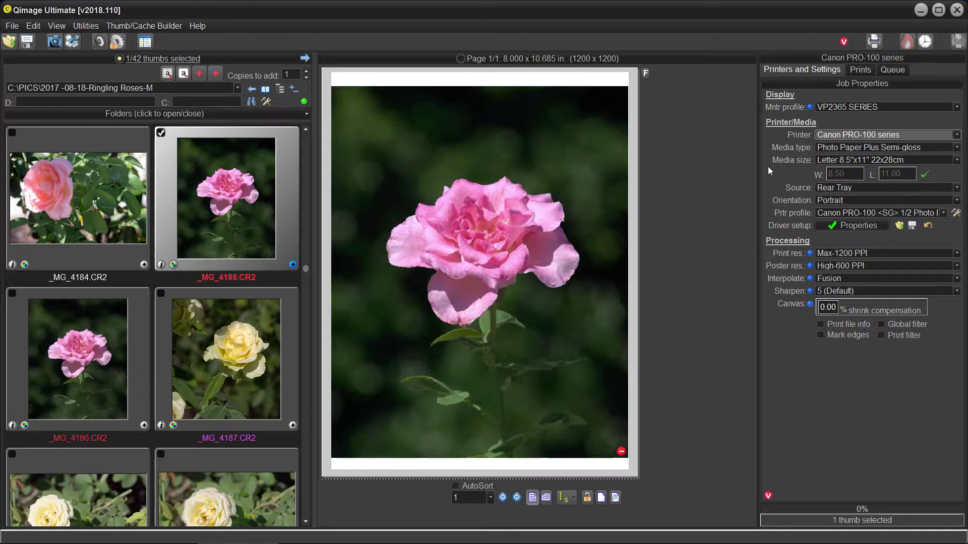
click(957, 148)
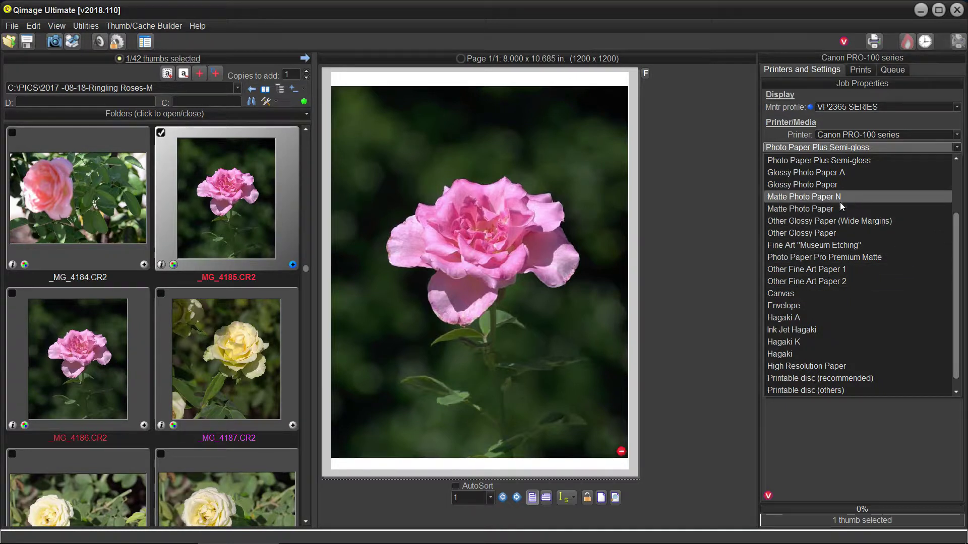
click(875, 147)
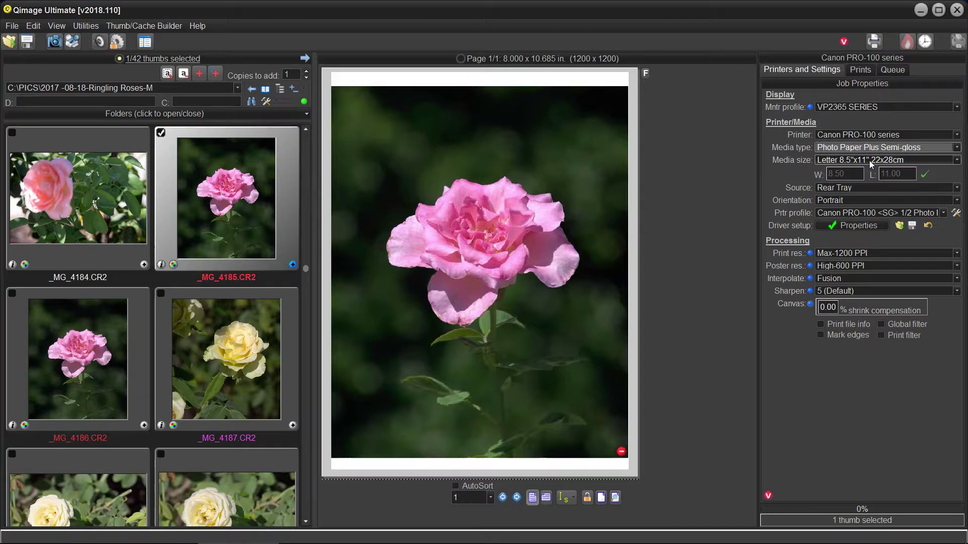
click(957, 160)
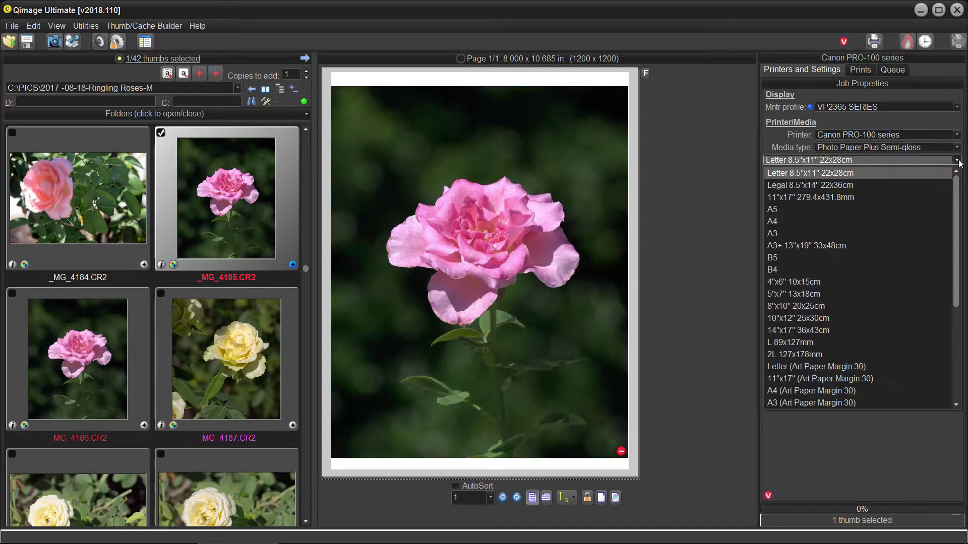
click(857, 169)
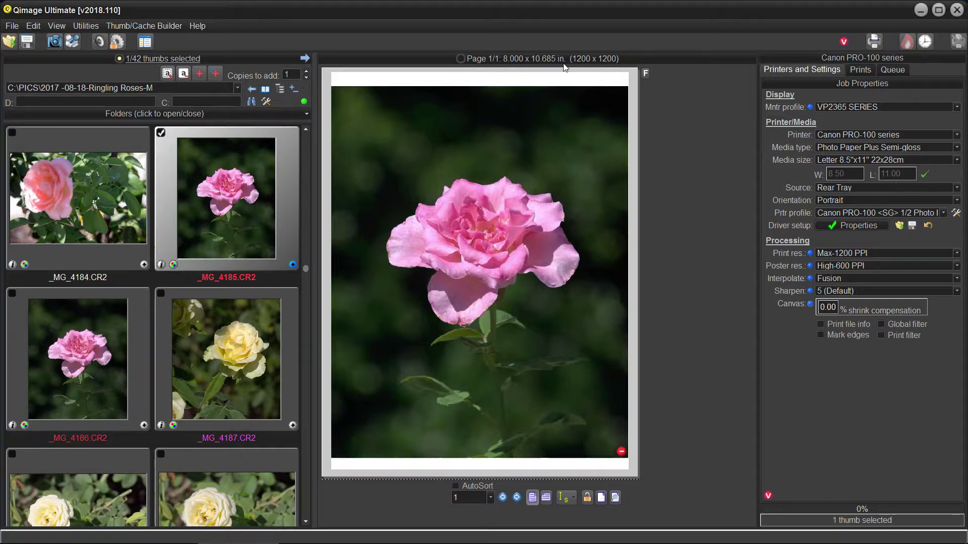
Step: Examine the rose print's size, margins and location in the Full Page Editor, and return to the main page view
mouse_move(531, 113)
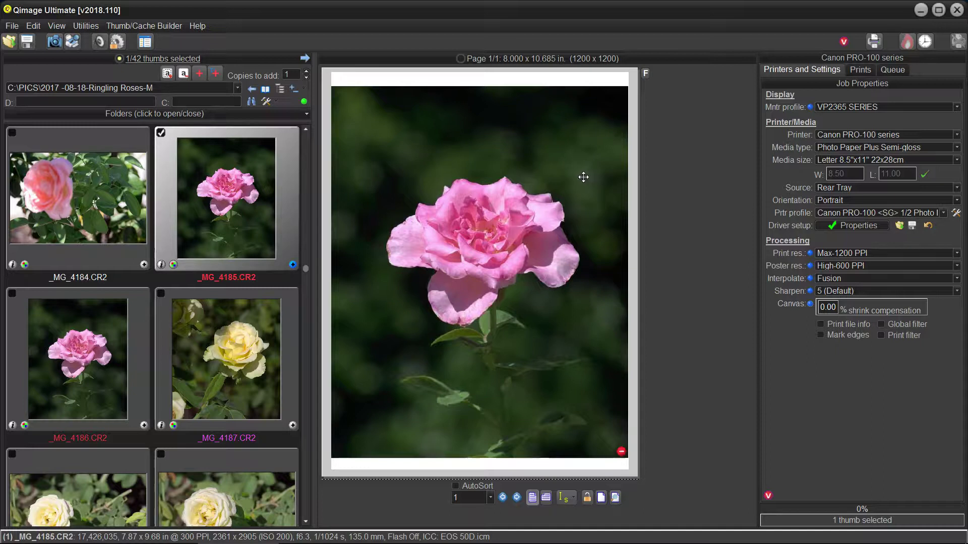
click(615, 498)
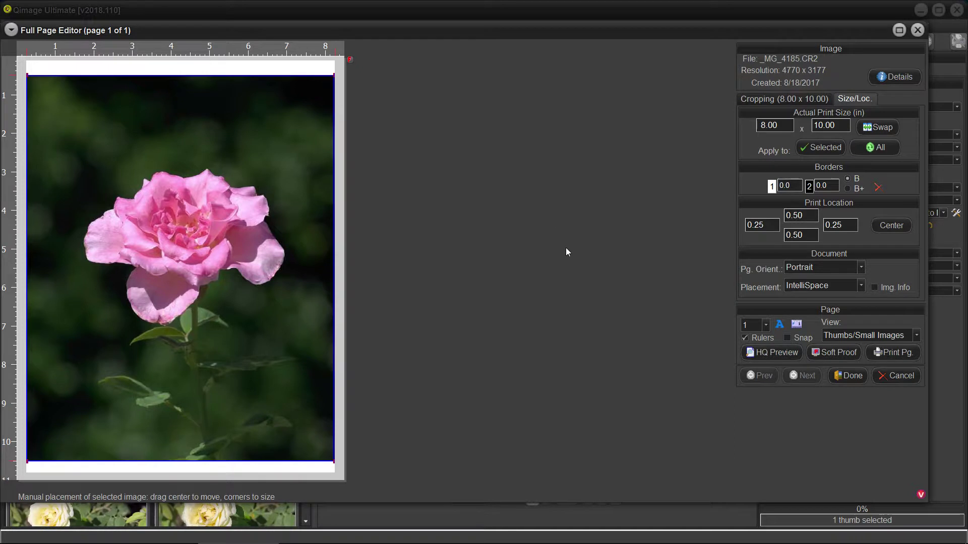
click(845, 376)
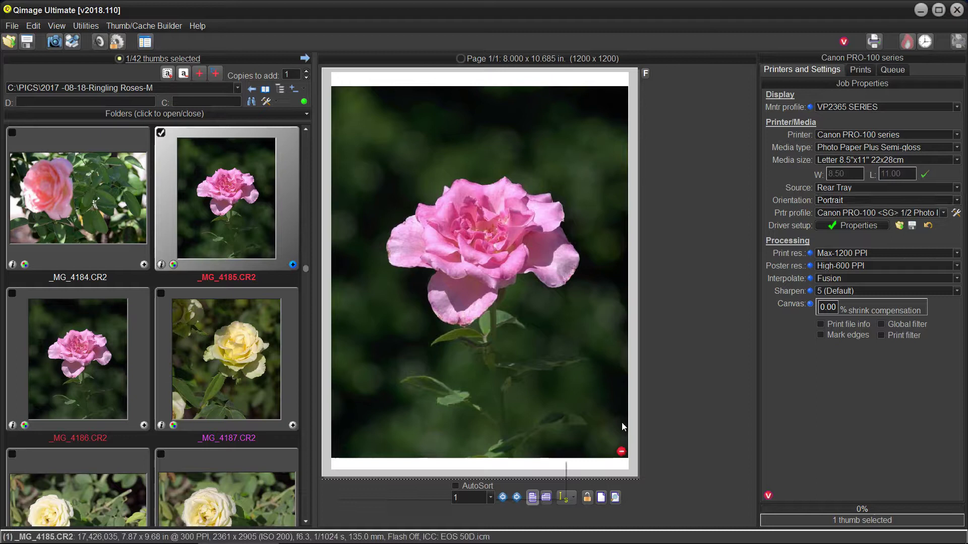
Step: Switch the page orientation to landscape and back to portrait
click(546, 498)
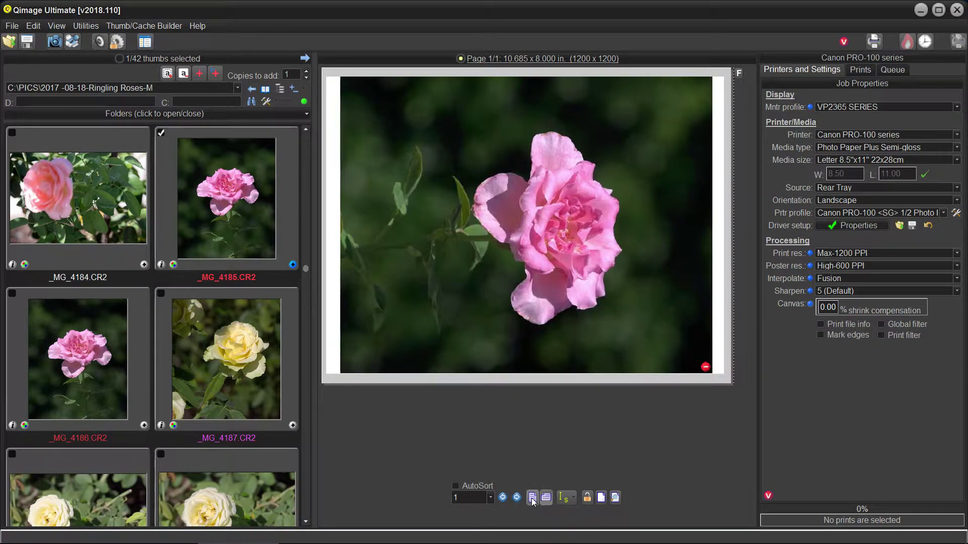
click(532, 498)
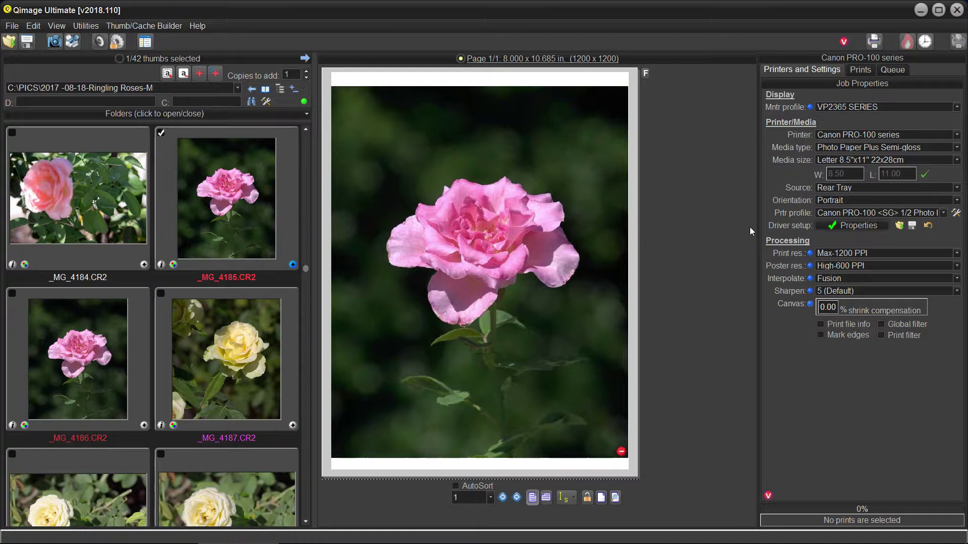
Step: Assign the Canon PRO-100 <SG> 1/2 Photo Paper Plus Semi-Gloss printer profile, keeping relative colorimetric intent and black point compensation
click(944, 214)
click(944, 214)
click(915, 214)
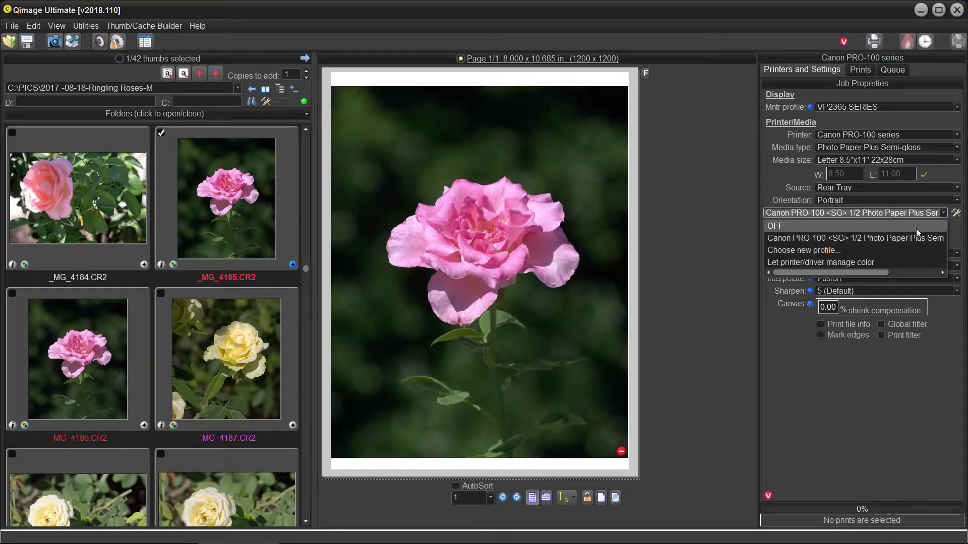
click(823, 252)
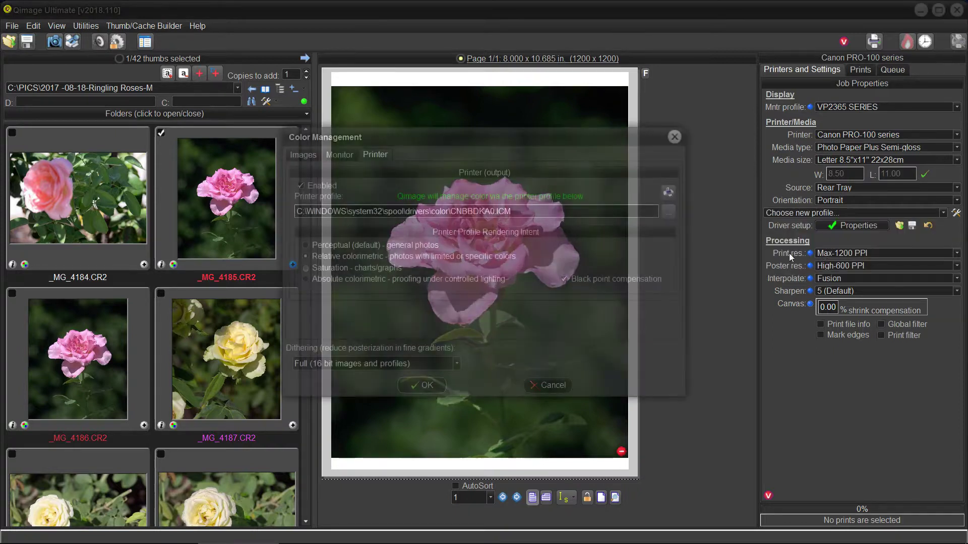
click(670, 213)
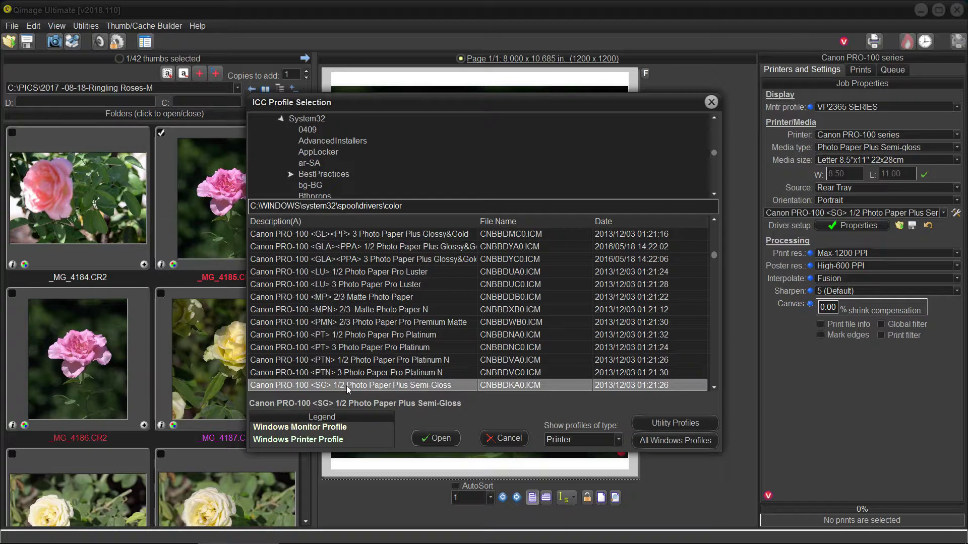
click(438, 437)
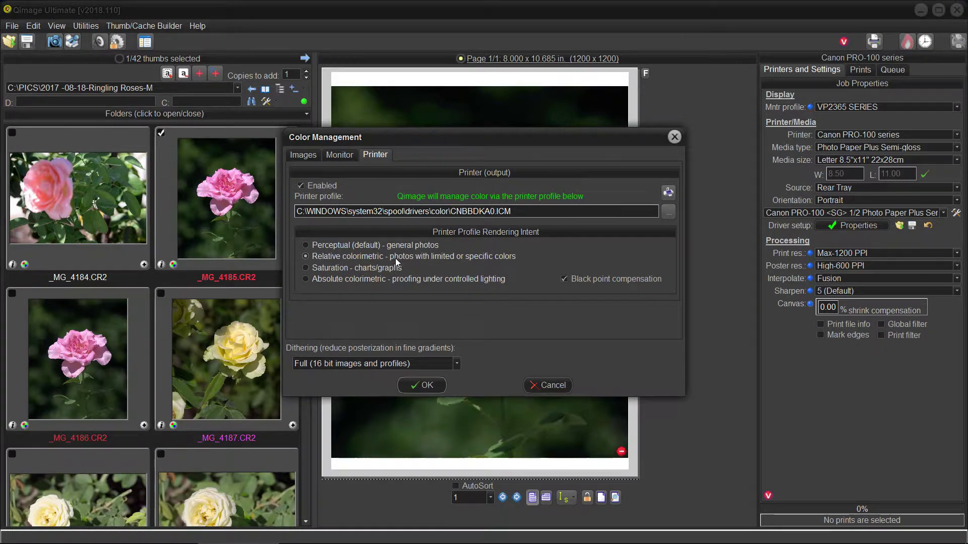
click(425, 386)
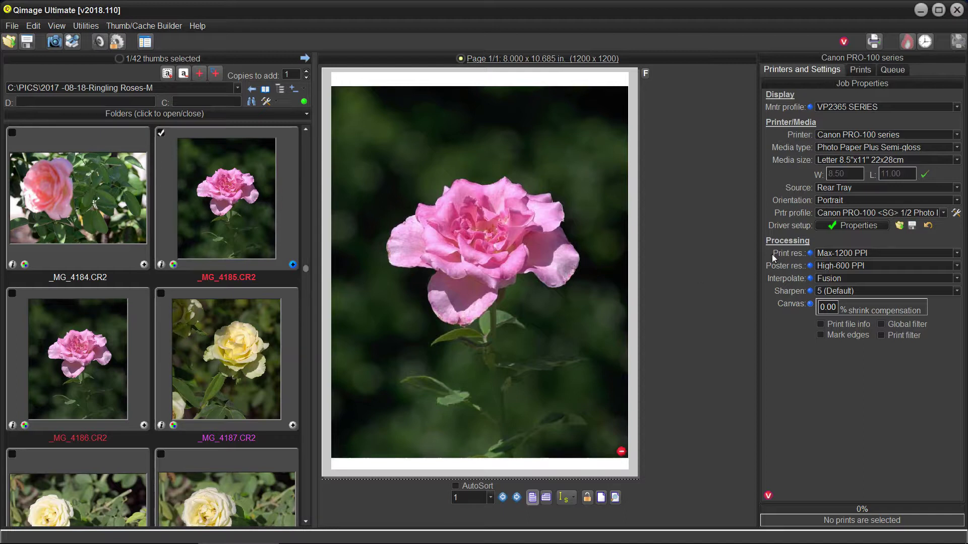
click(861, 226)
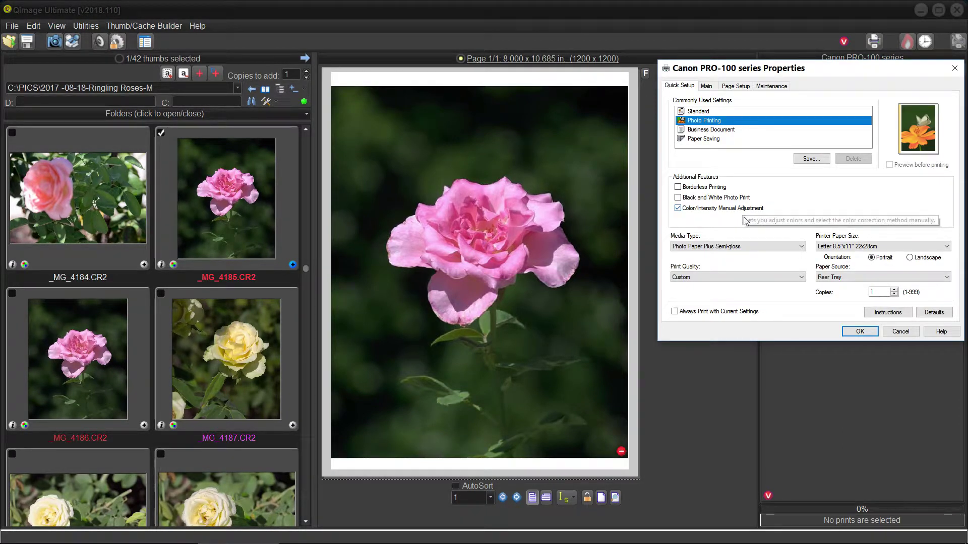
click(706, 123)
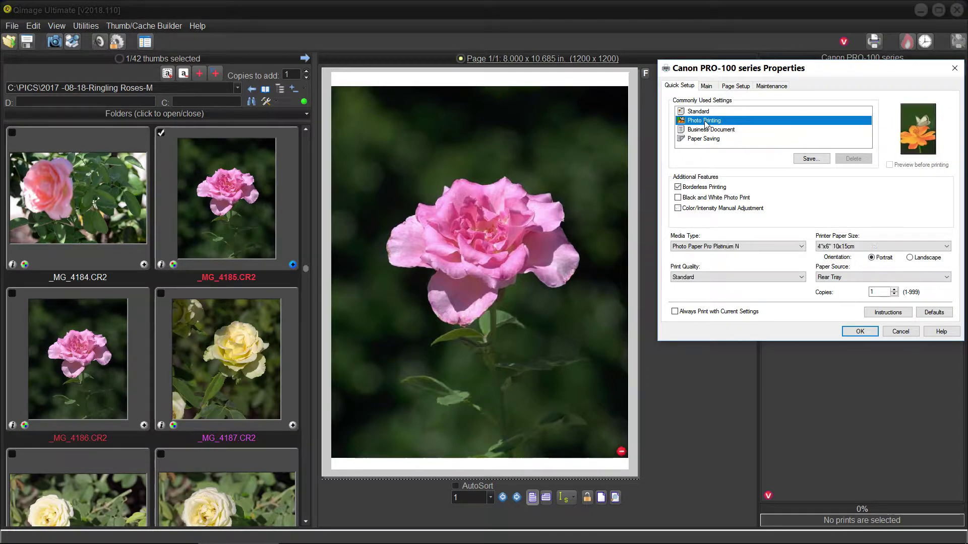
click(677, 188)
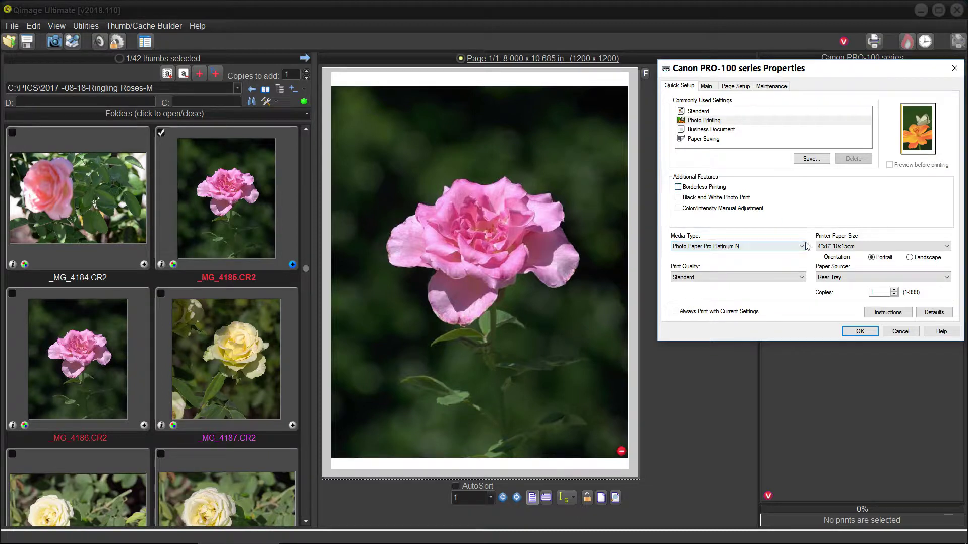
click(891, 330)
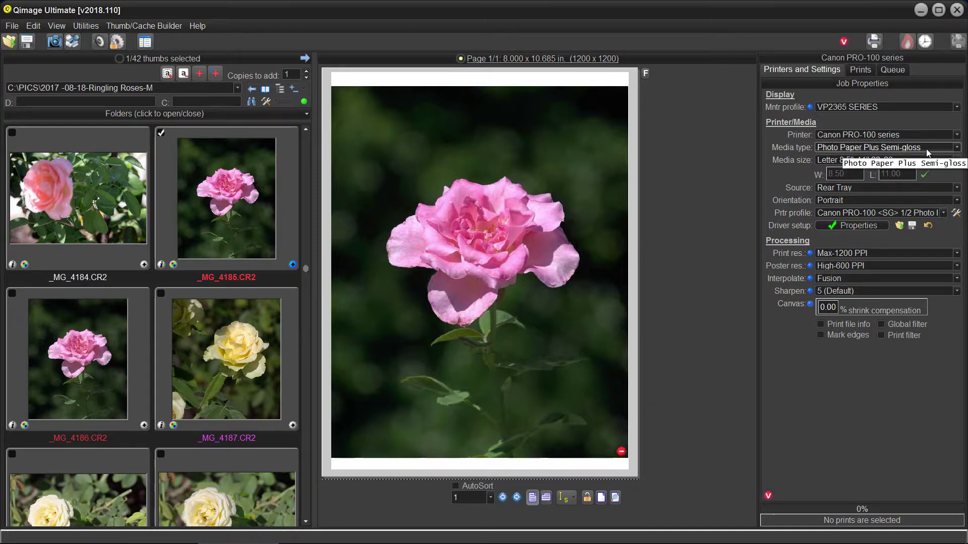
Step: Set the printer driver's print quality to Custom at level 1, the finest setting
click(848, 225)
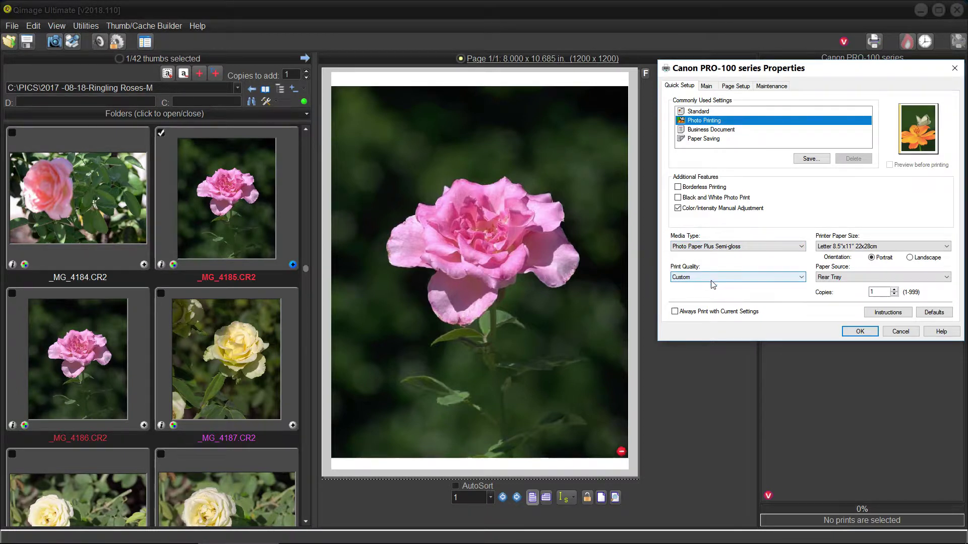
click(802, 277)
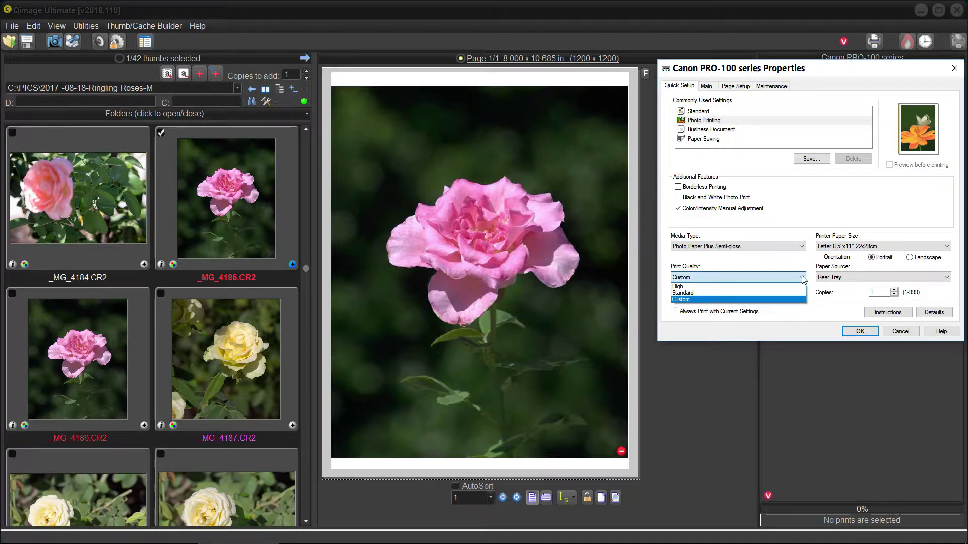
click(802, 278)
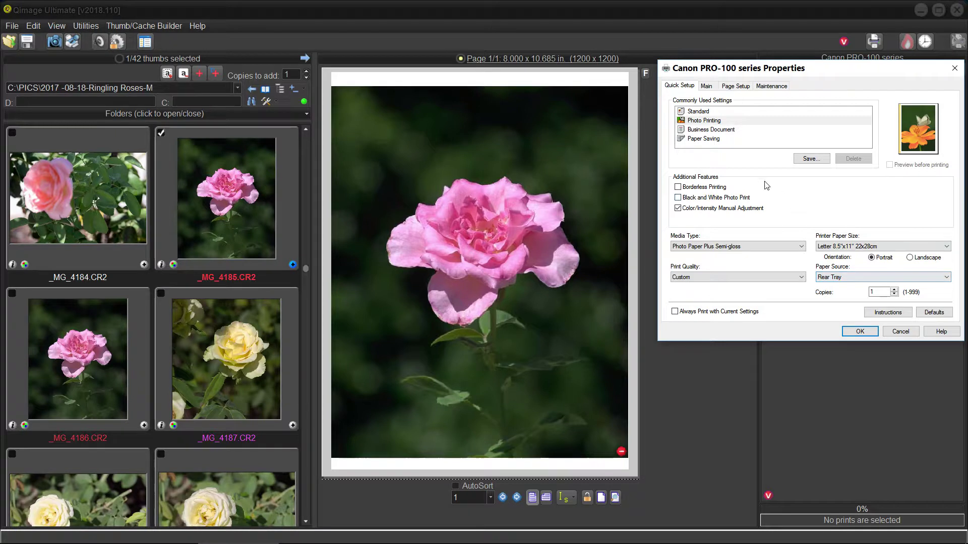
click(705, 86)
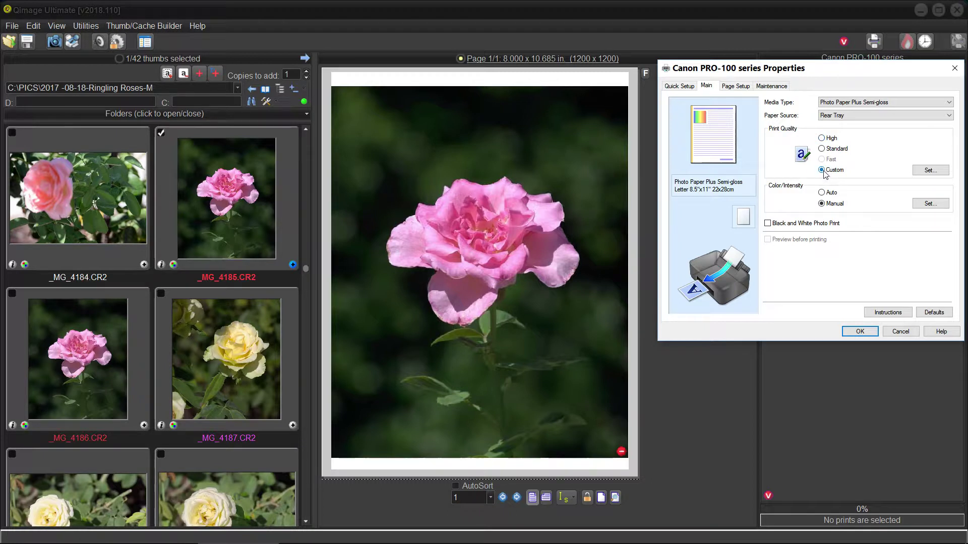
click(924, 171)
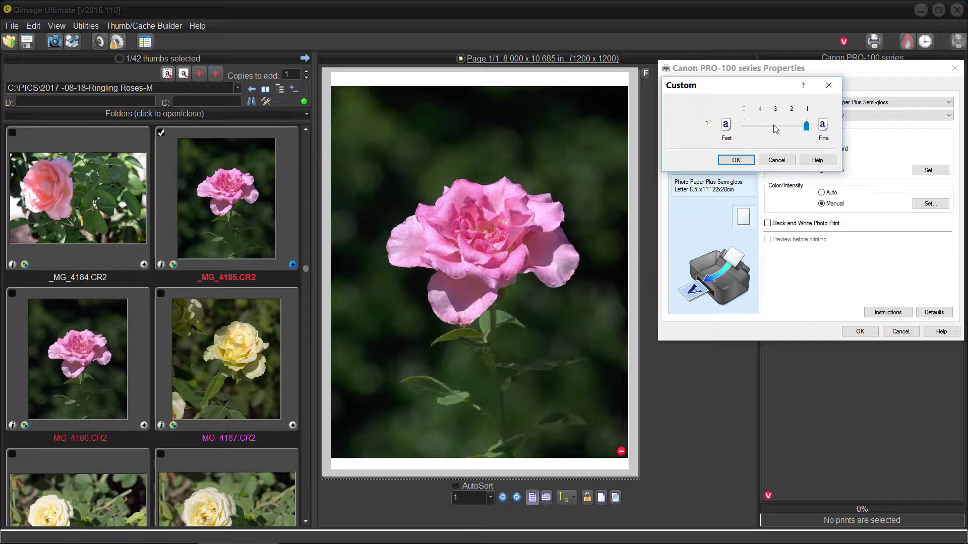
drag(809, 130, 808, 130)
click(736, 160)
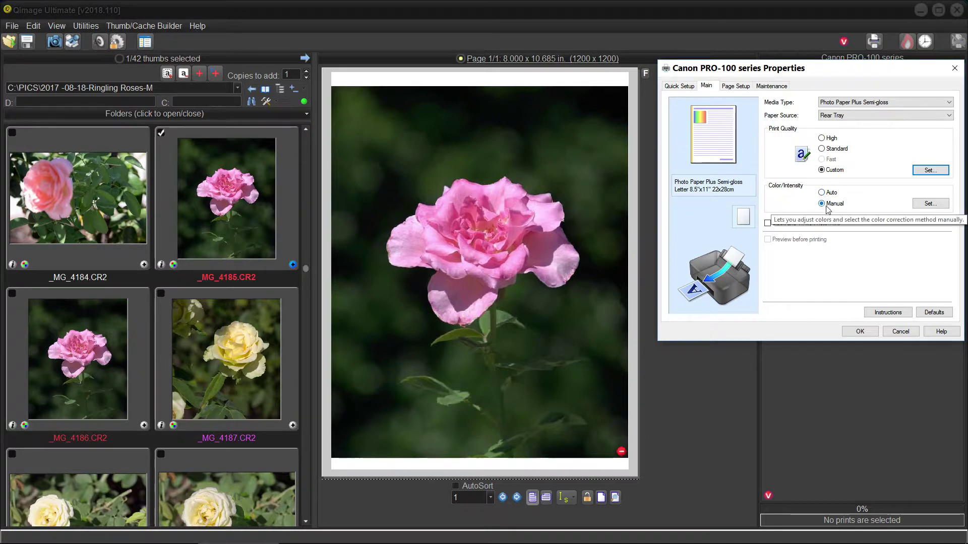
Step: Set the driver's manual color adjustment to None for color correction, and accept the driver settings
click(930, 204)
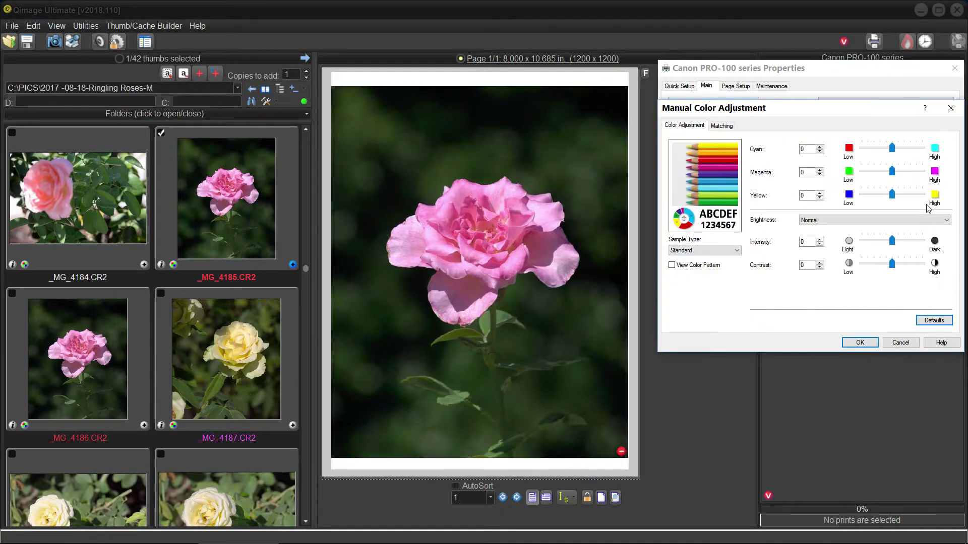
click(724, 127)
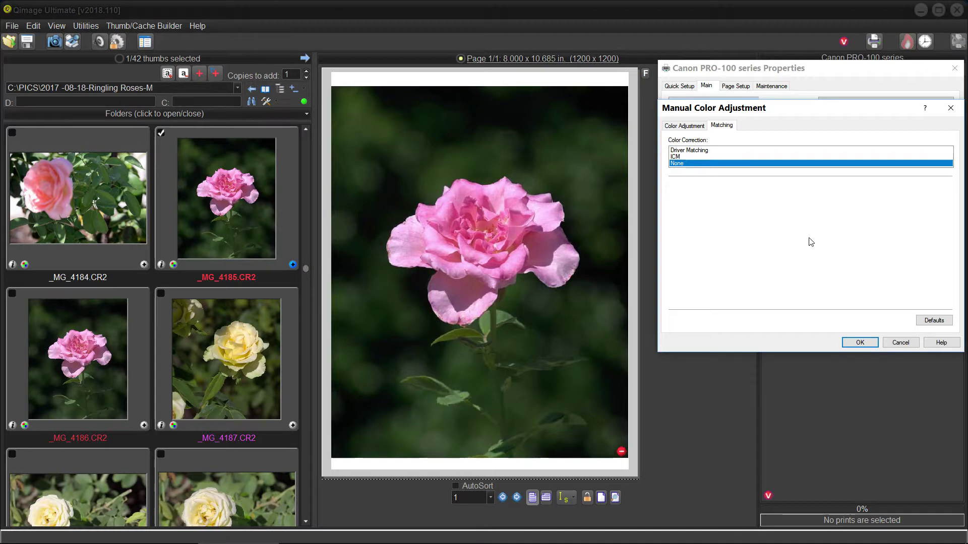
click(860, 342)
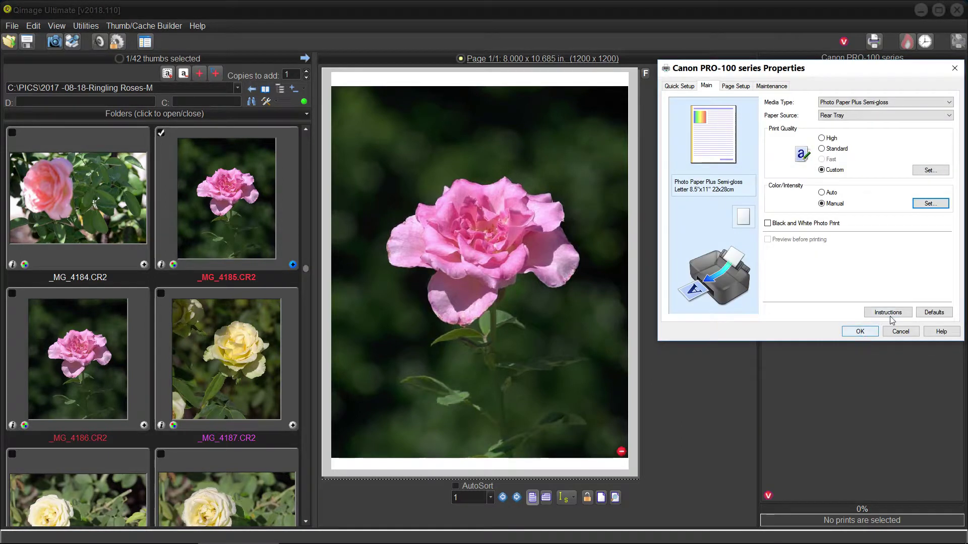
click(865, 331)
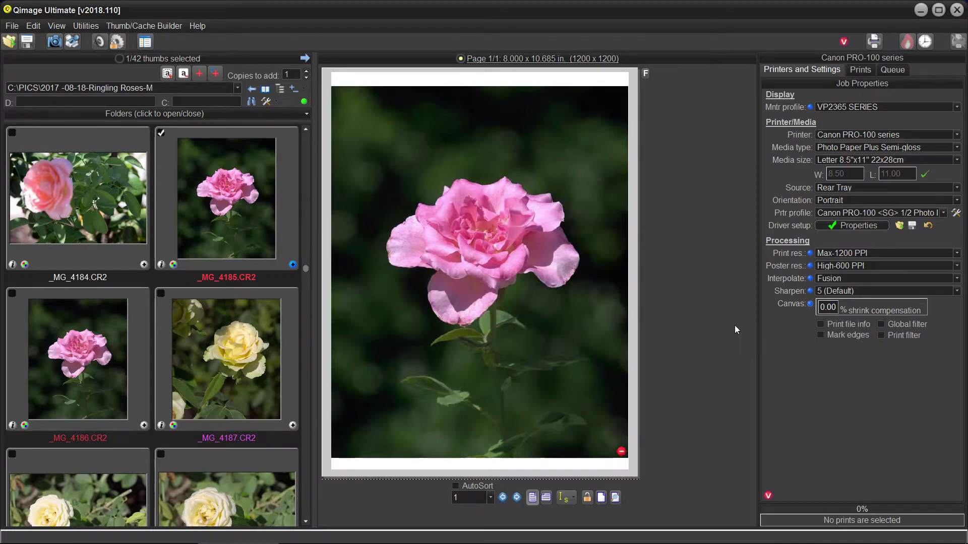
Step: Check the print dialog's printer, range and copies for the rose print, and leave it without printing
click(873, 44)
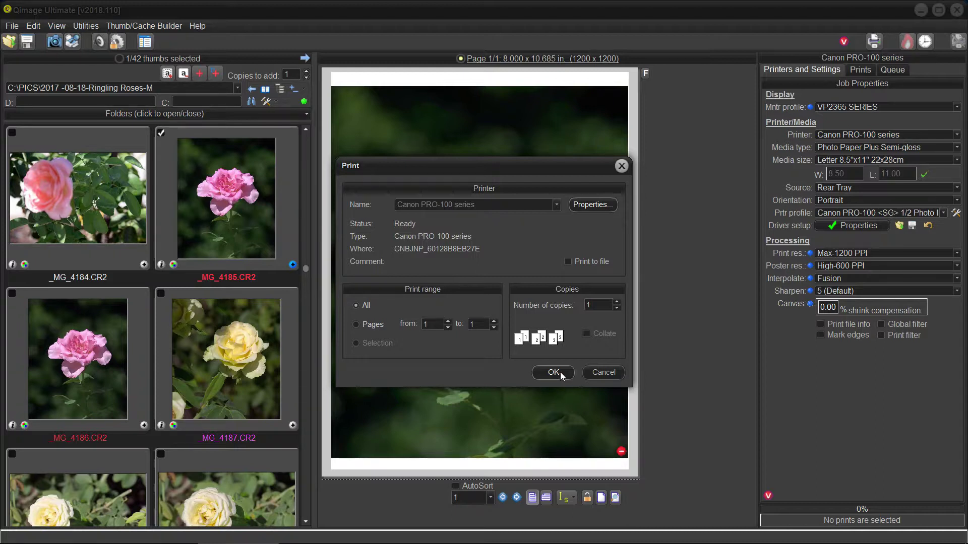
click(601, 371)
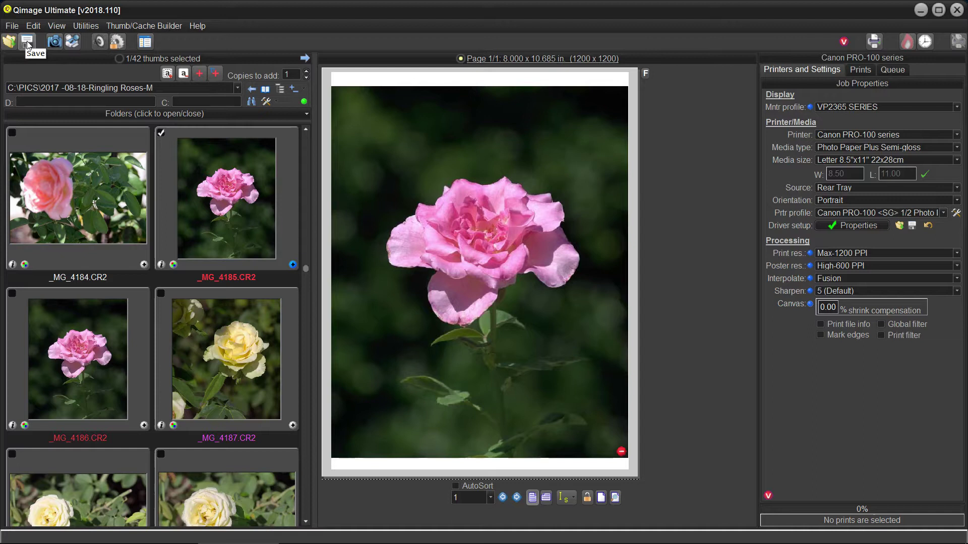
Step: Make Printer Setup the default file type for saving
click(912, 227)
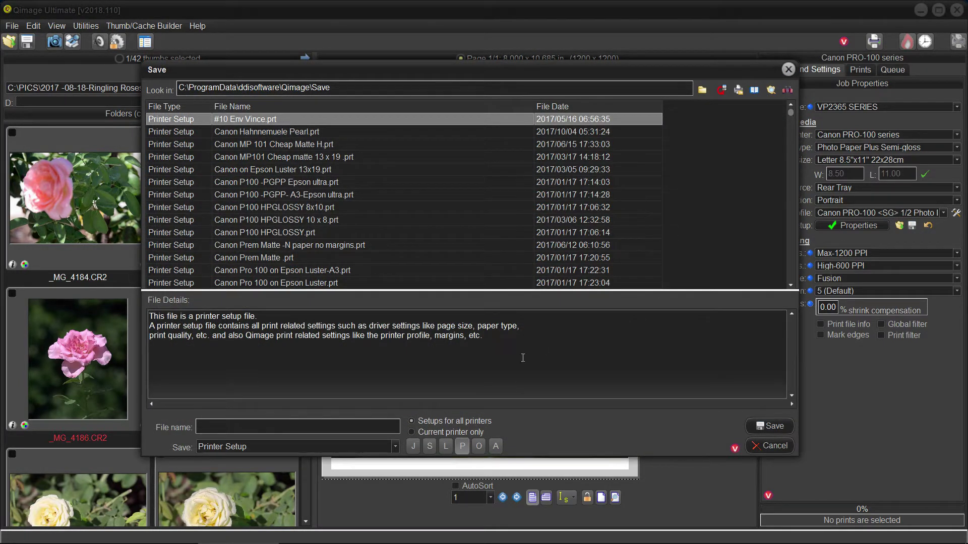
right_click(460, 446)
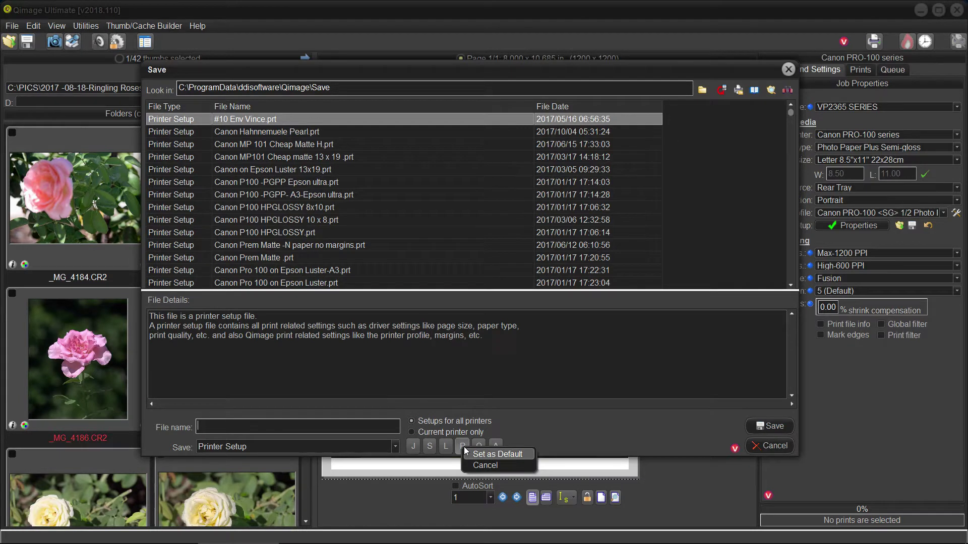
click(488, 453)
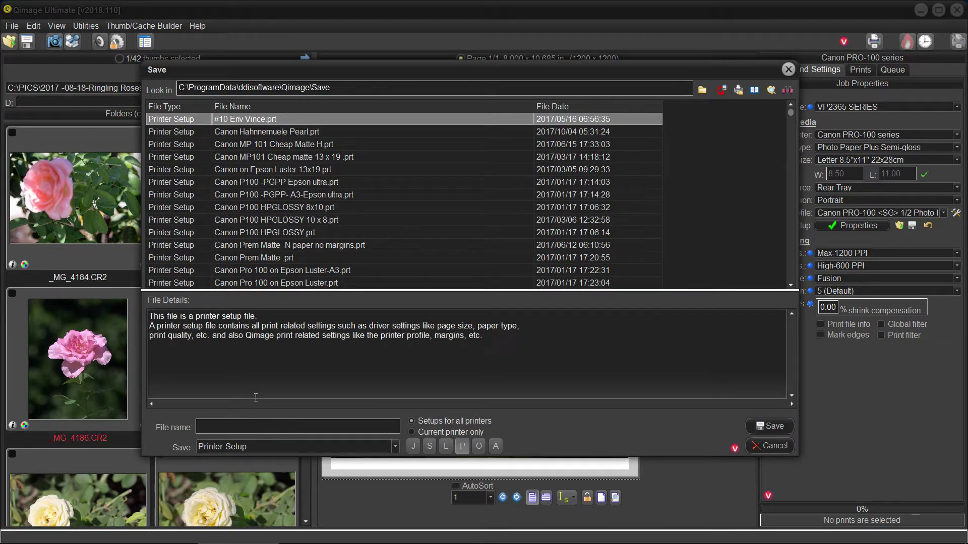
Step: Enter Canon semiG 8.5 x 11 as the printer setup's file name, and cancel the save
text(Canon semi)
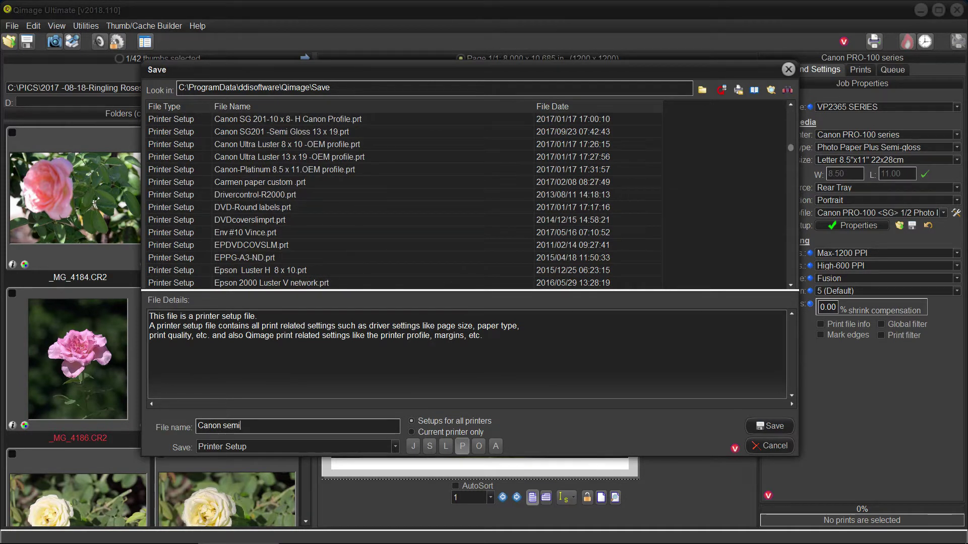
text(G 8.5 x 11)
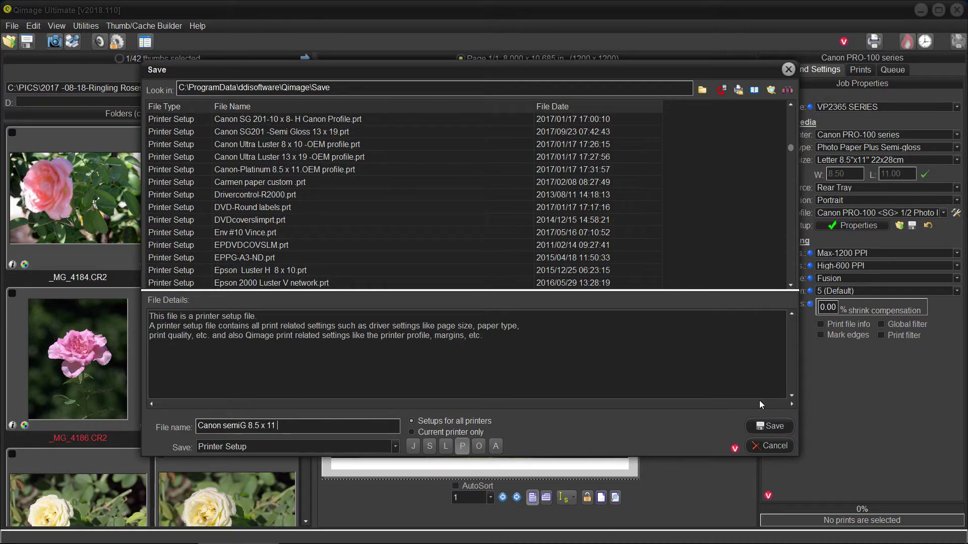
click(773, 446)
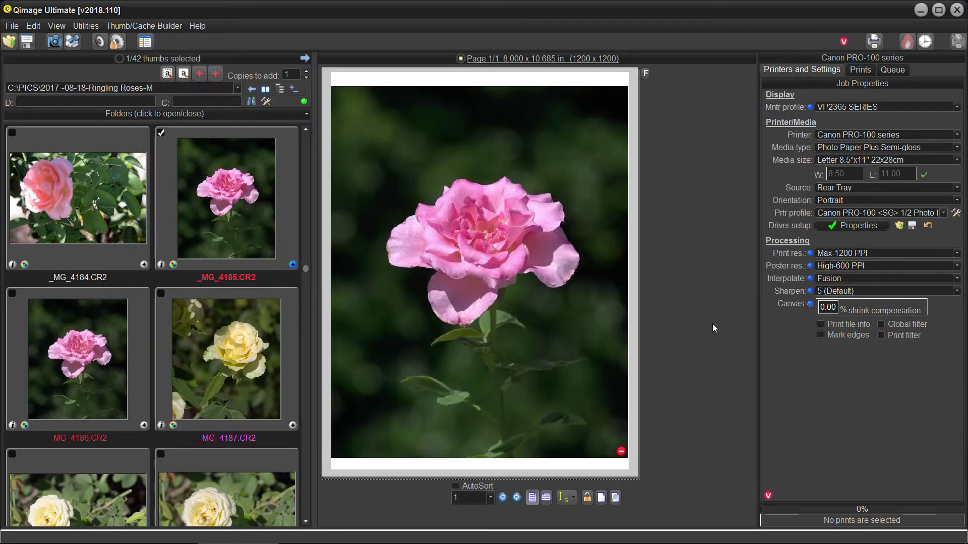
Step: Remove the rose print from the page and set the media size to 4"x6" 10x15cm
click(620, 449)
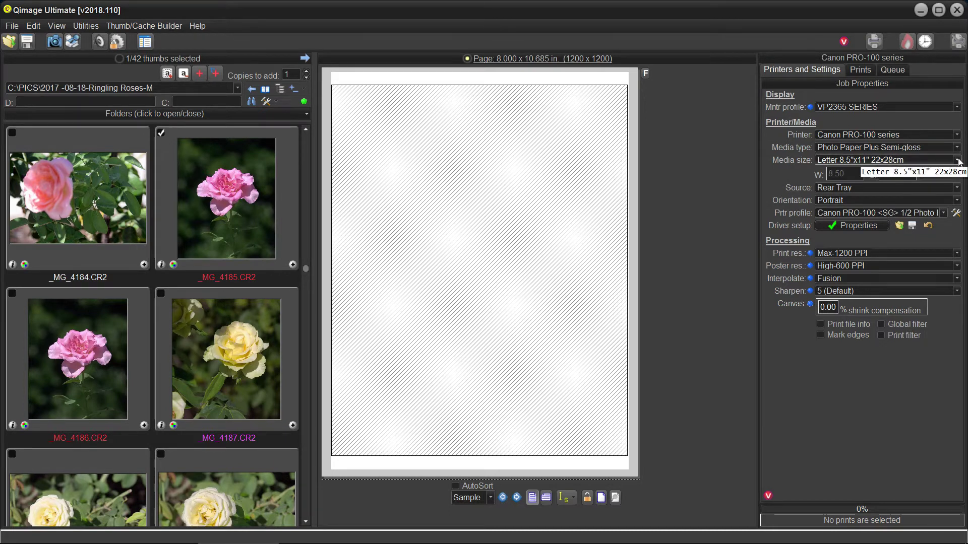
click(867, 160)
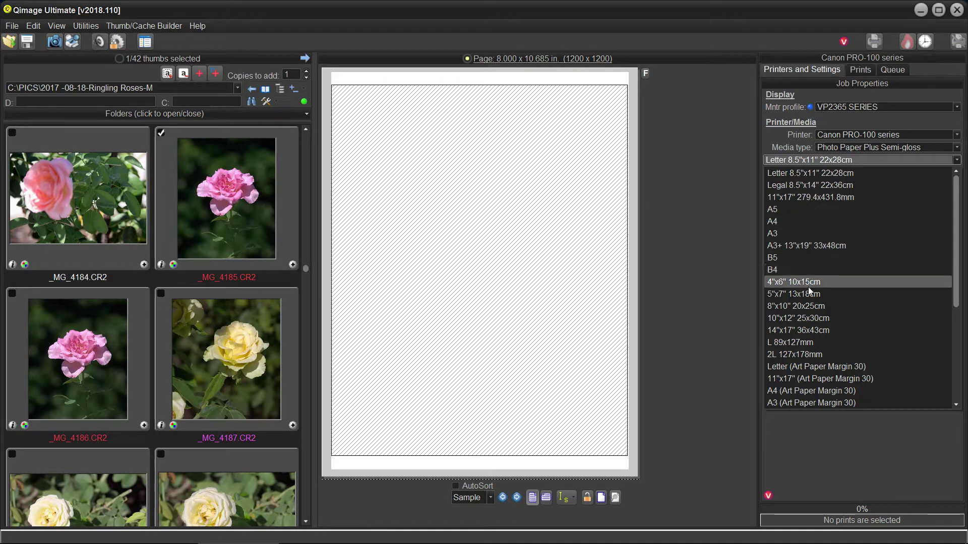
click(784, 282)
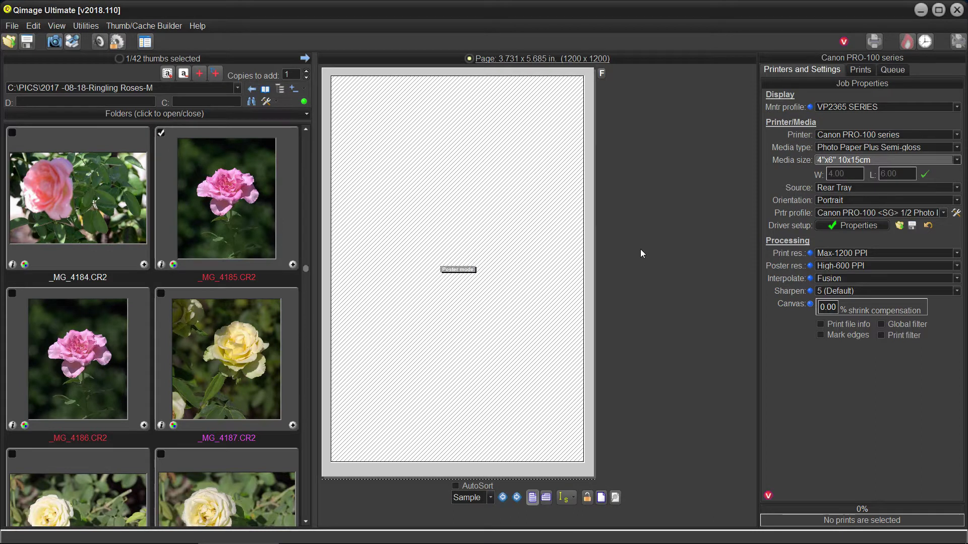
Step: Set the working print size to the 2.50 x 3.50 large wallet format
mouse_move(521, 201)
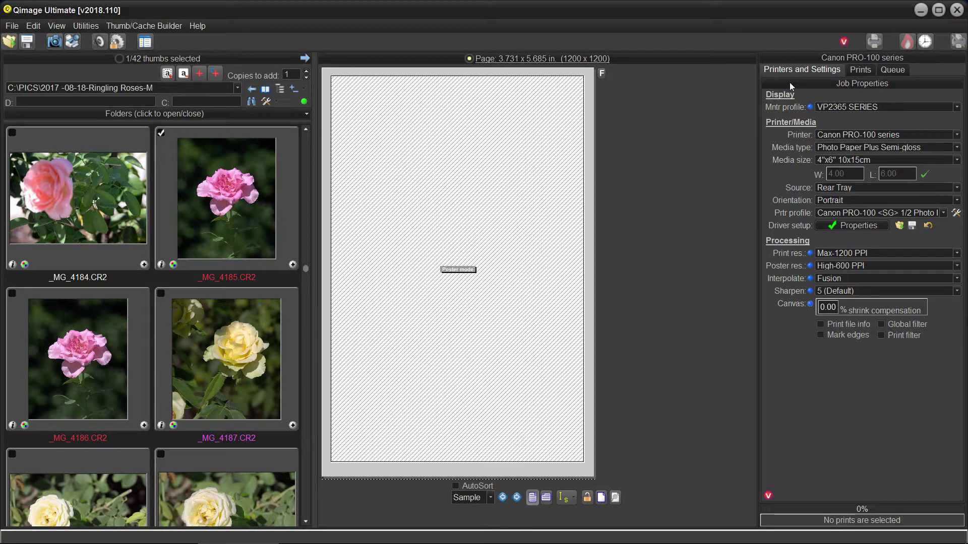
click(860, 71)
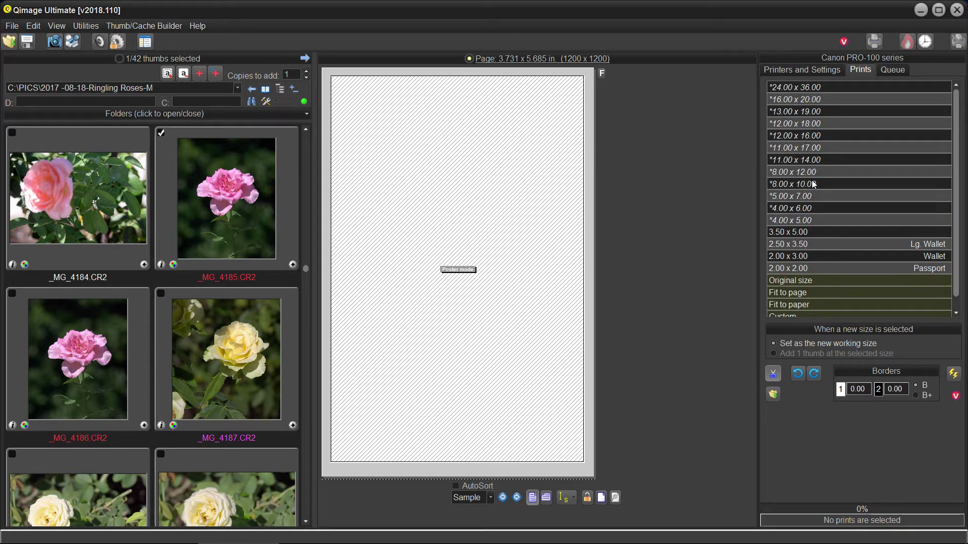
click(803, 244)
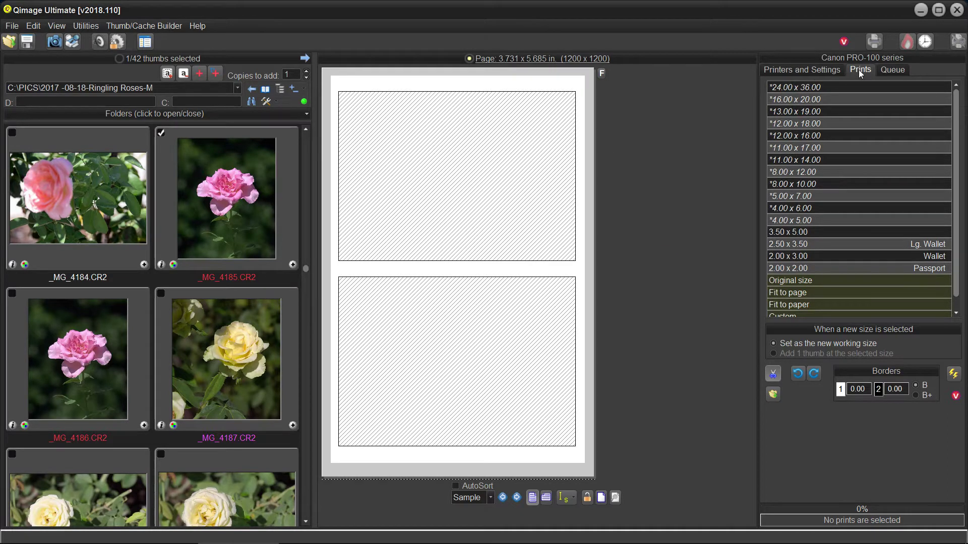
Step: Recall the saved printer setup Canon SG 201-10 x 8- H Canon Profile.prt and check its settings on the page
click(809, 68)
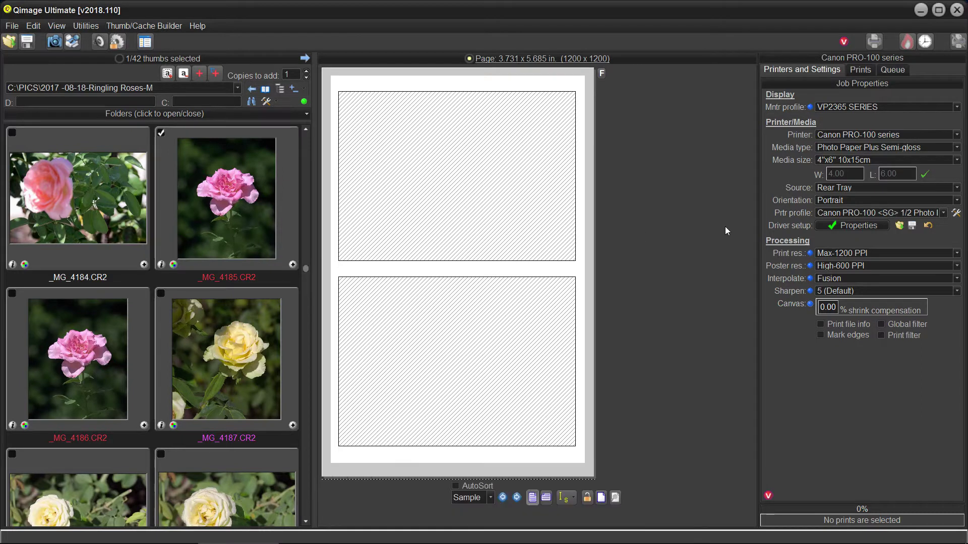
click(900, 225)
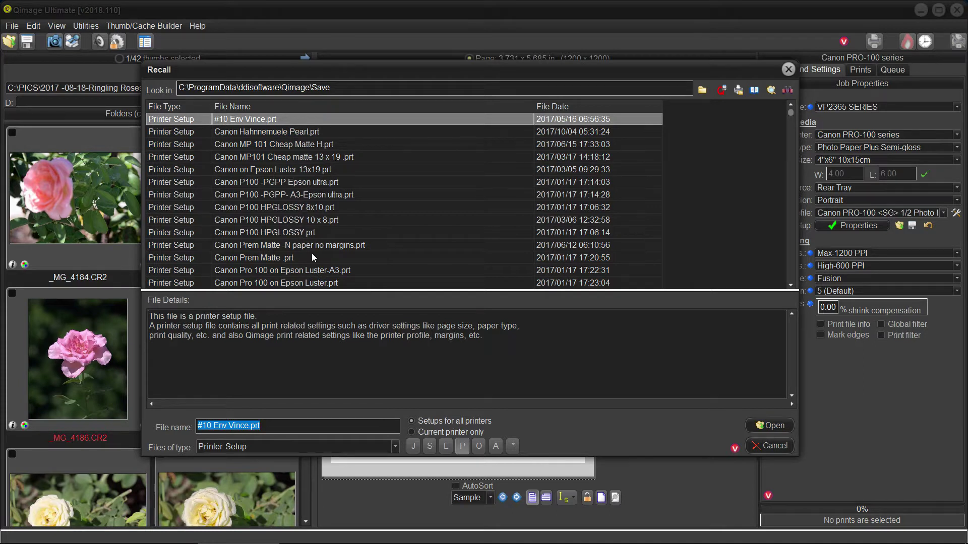
key(Down)
key(Down)
key(Down)
key(Down)
key(Down)
key(Down)
key(Down)
key(Down)
key(Down)
key(Down)
key(Down)
key(Down)
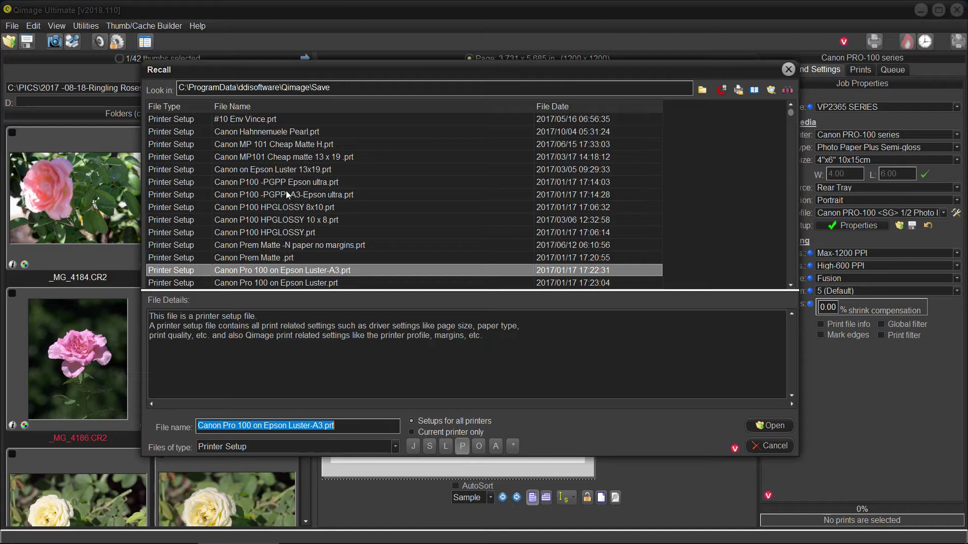
key(Down)
key(Down)
key(Down)
key(Down)
key(Down)
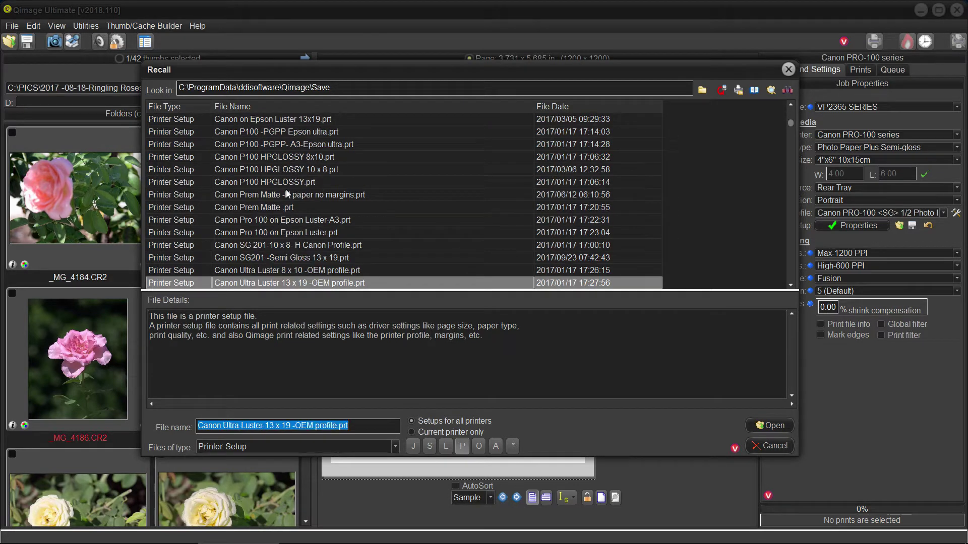
key(Down)
key(Down)
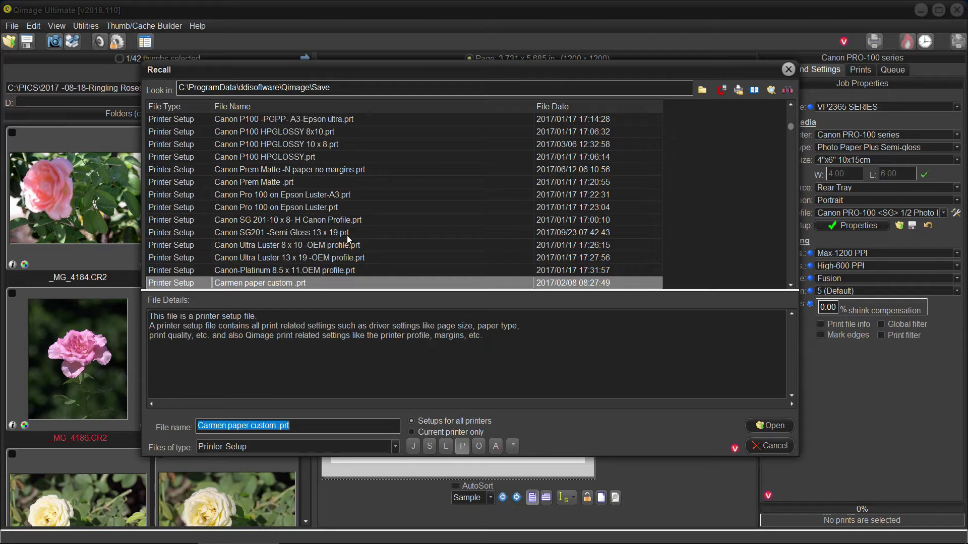
click(315, 218)
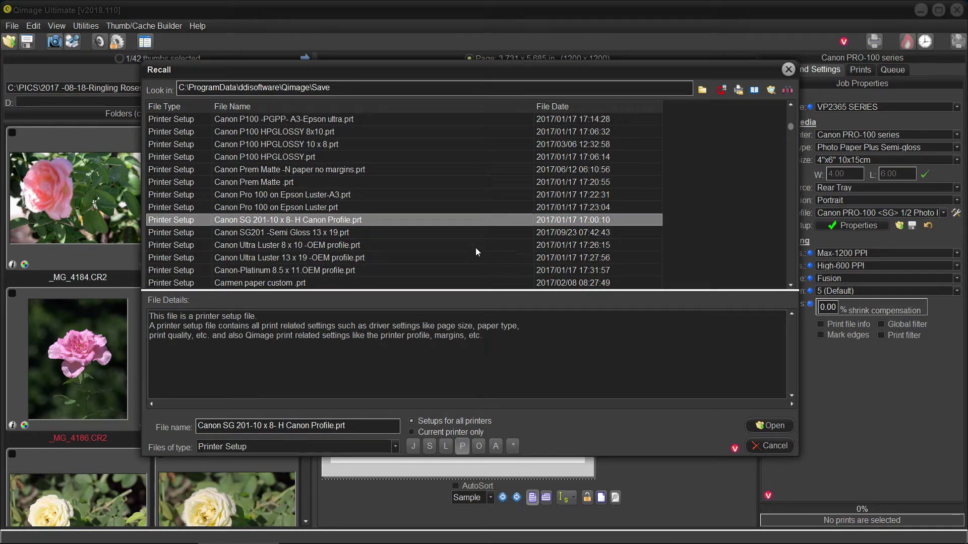
click(768, 428)
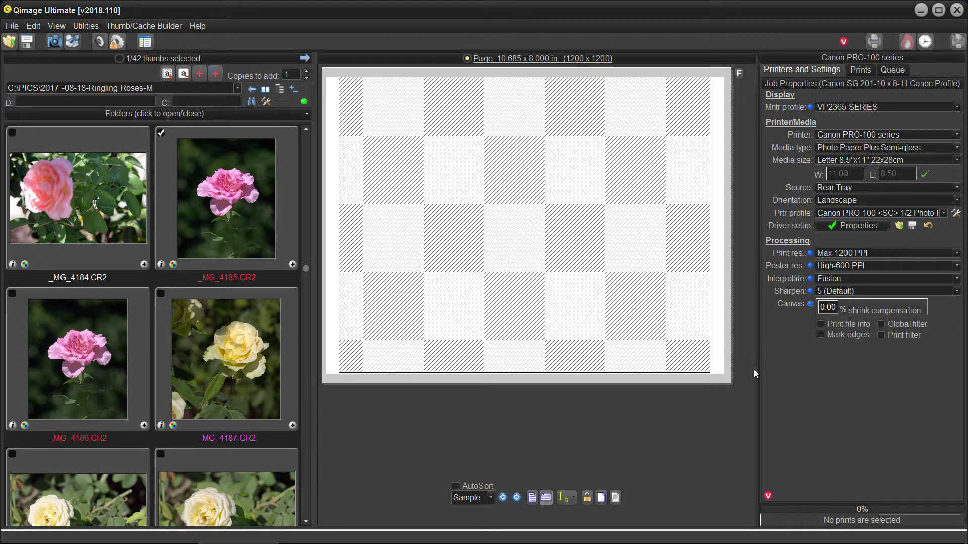
mouse_move(684, 367)
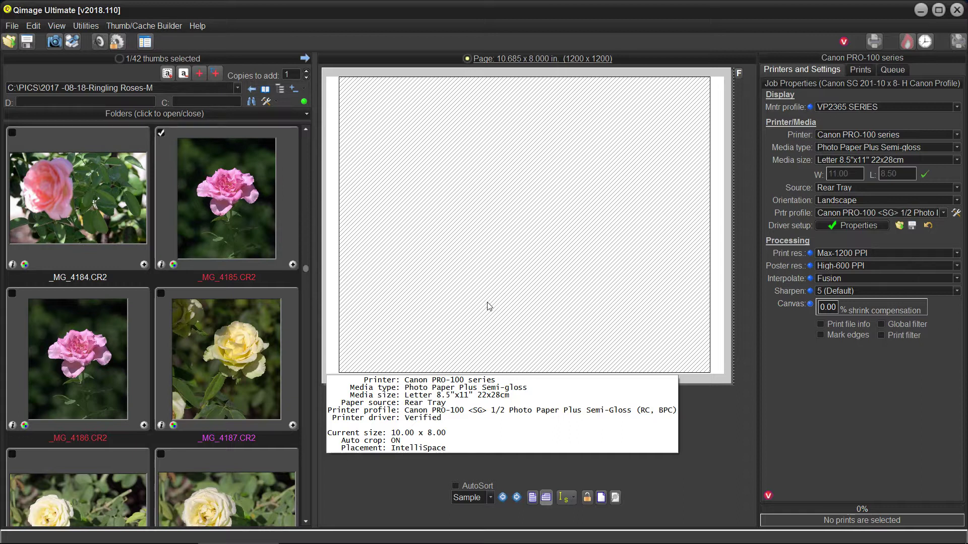
key(Right)
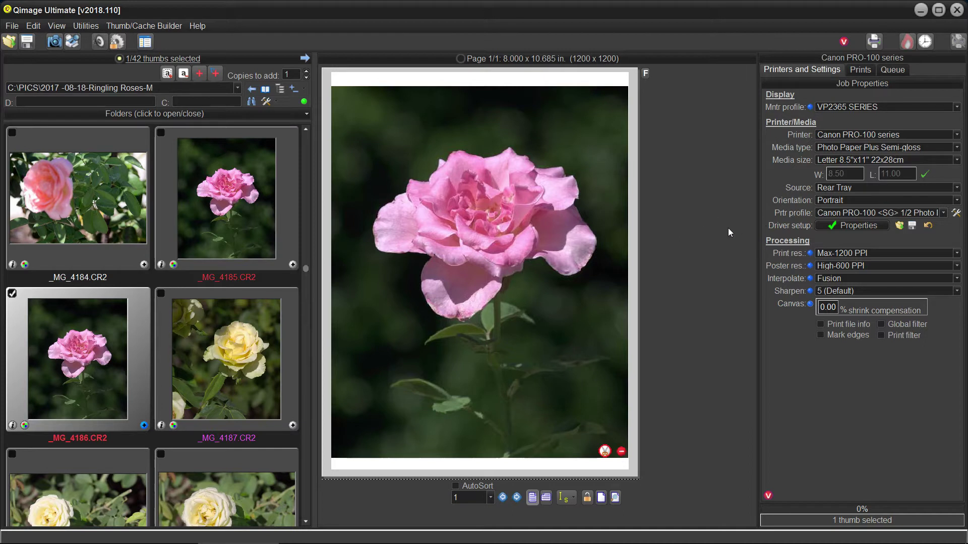
Step: Review the driver's media, print quality and page layout settings for the rose print, and accept them
click(856, 225)
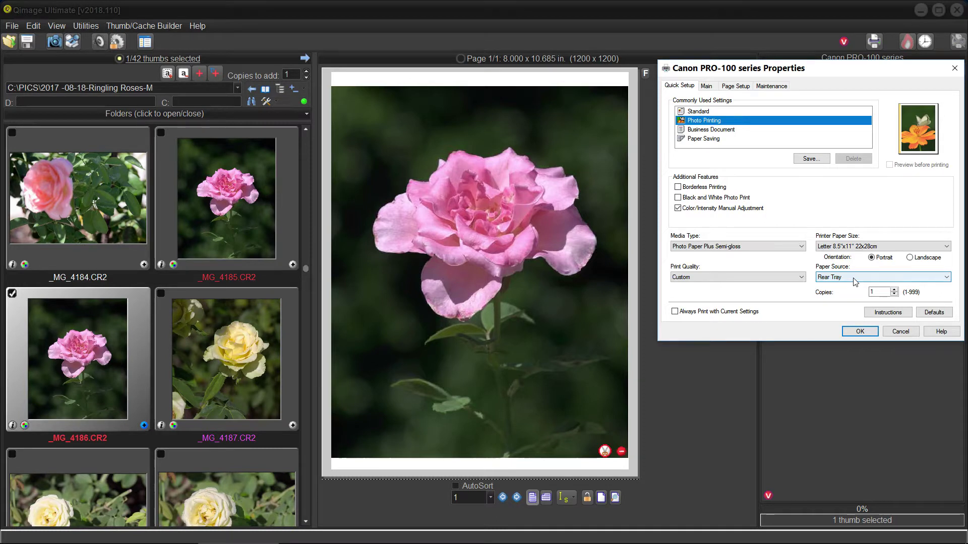
click(706, 86)
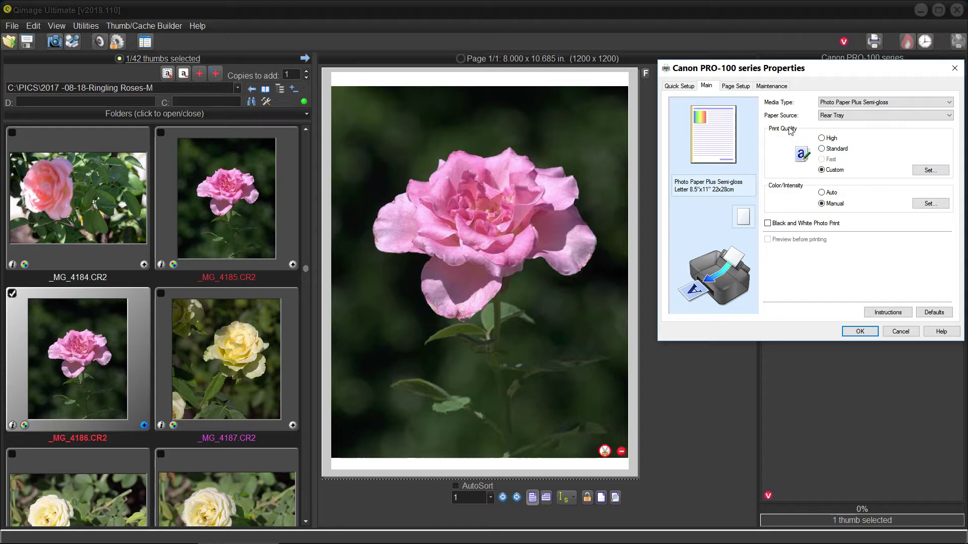
click(740, 87)
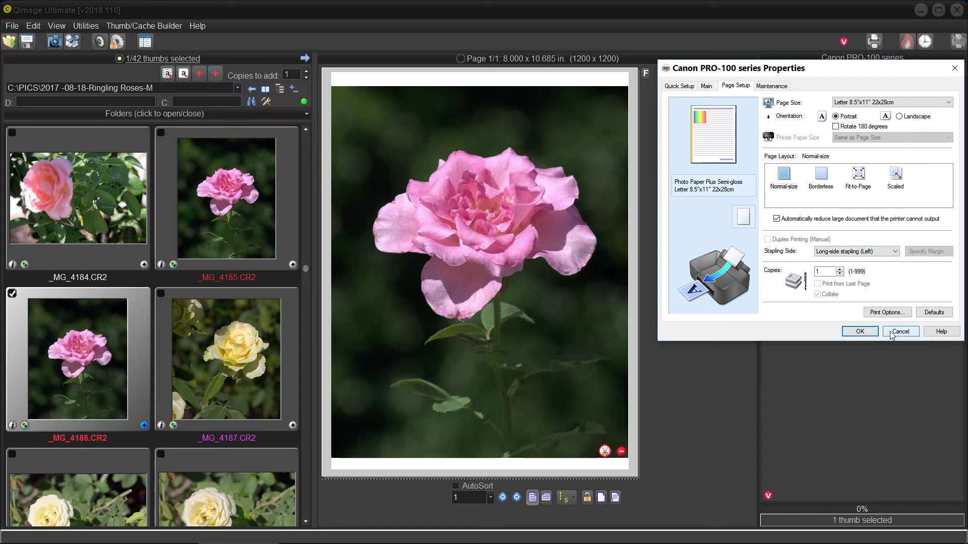
click(859, 332)
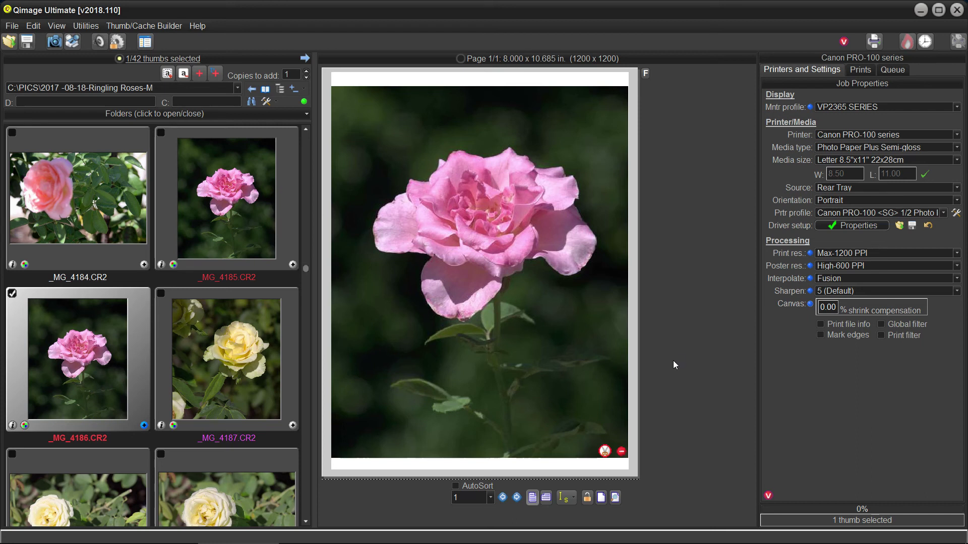
mouse_move(620, 372)
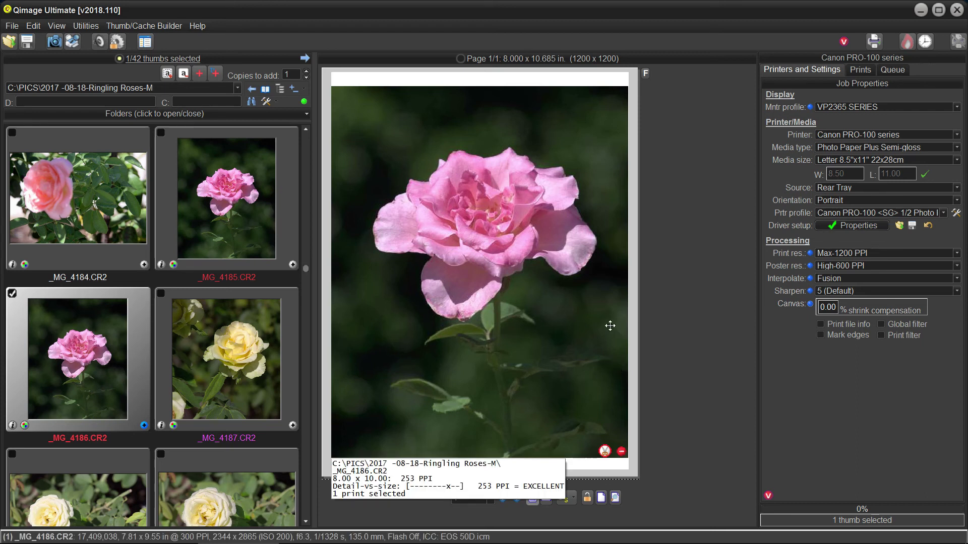